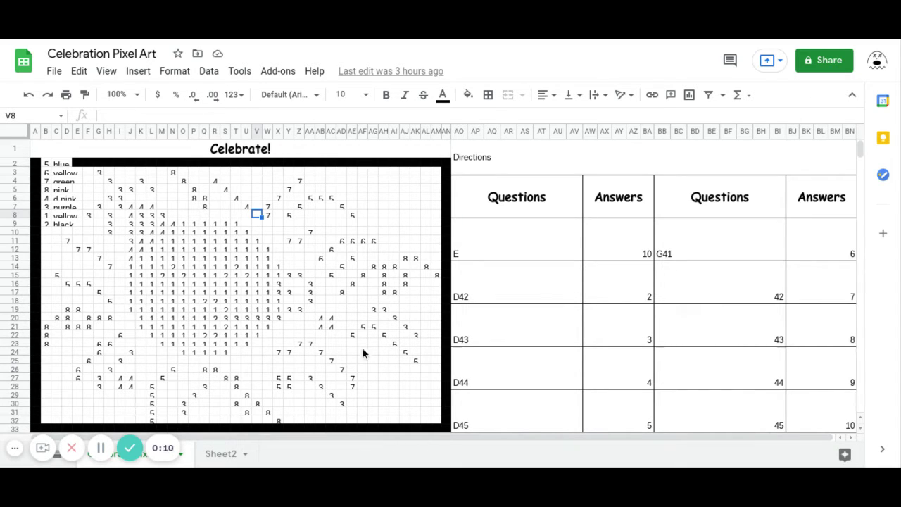
Step: Review the whole sheet's existing conditional formatting rules, then select cell P13
click(20, 132)
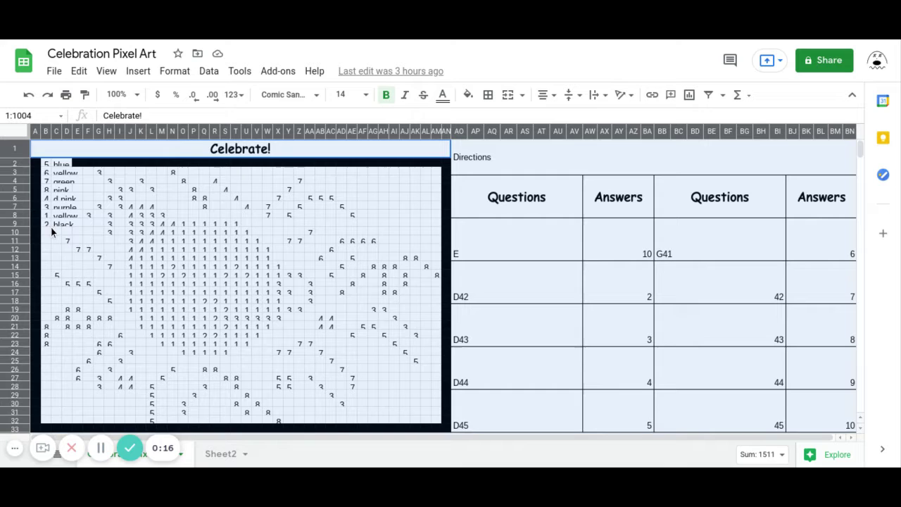
click(175, 71)
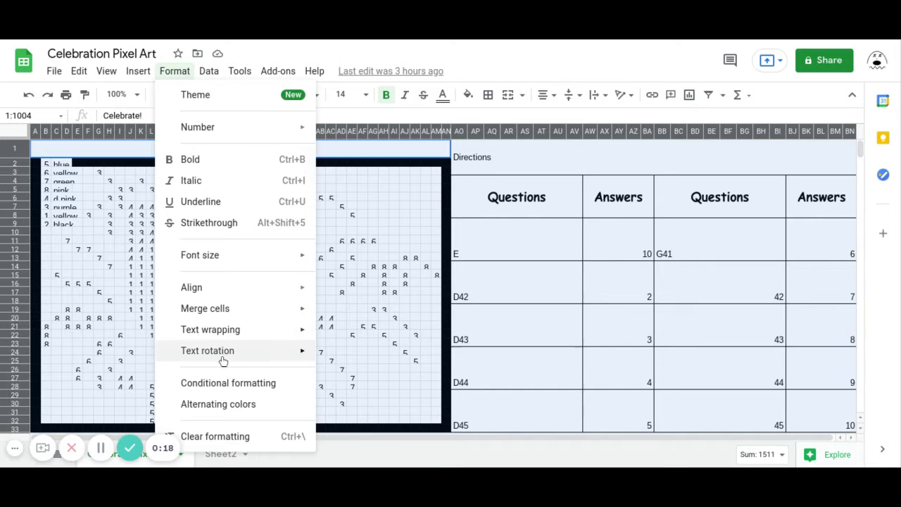
click(221, 390)
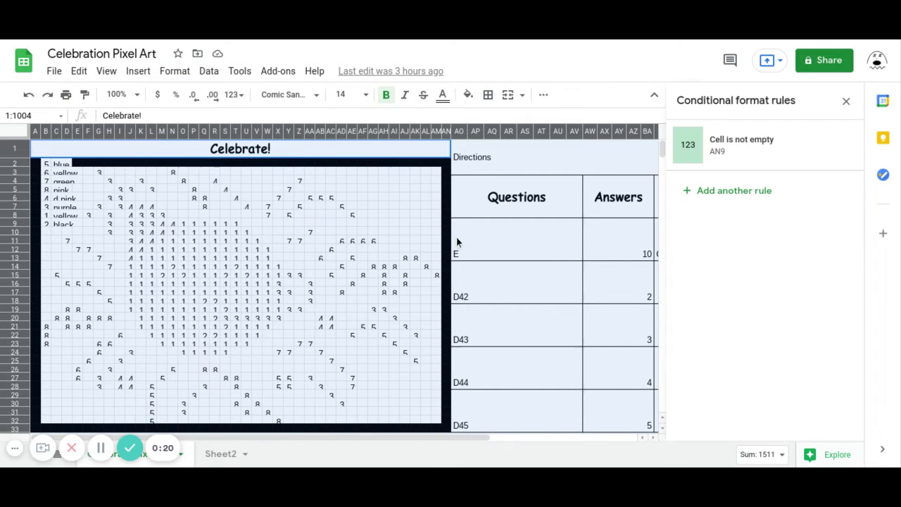
click(846, 103)
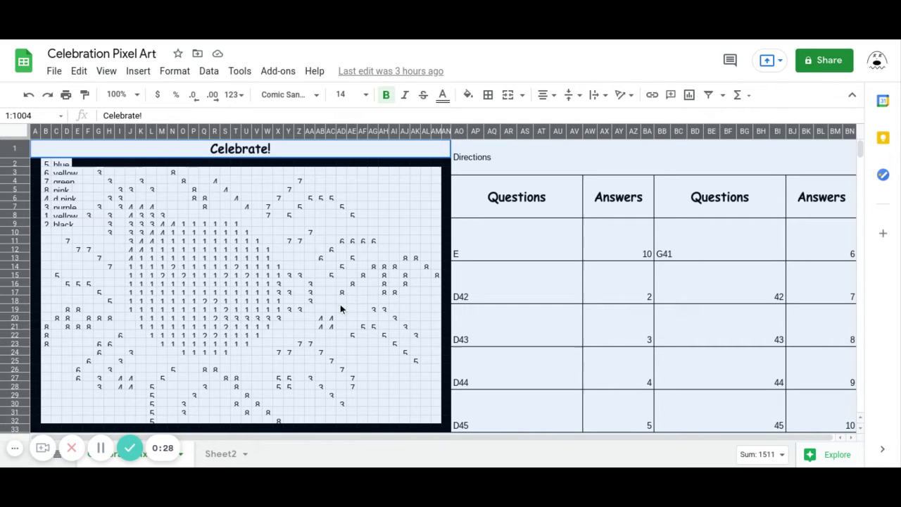
click(193, 258)
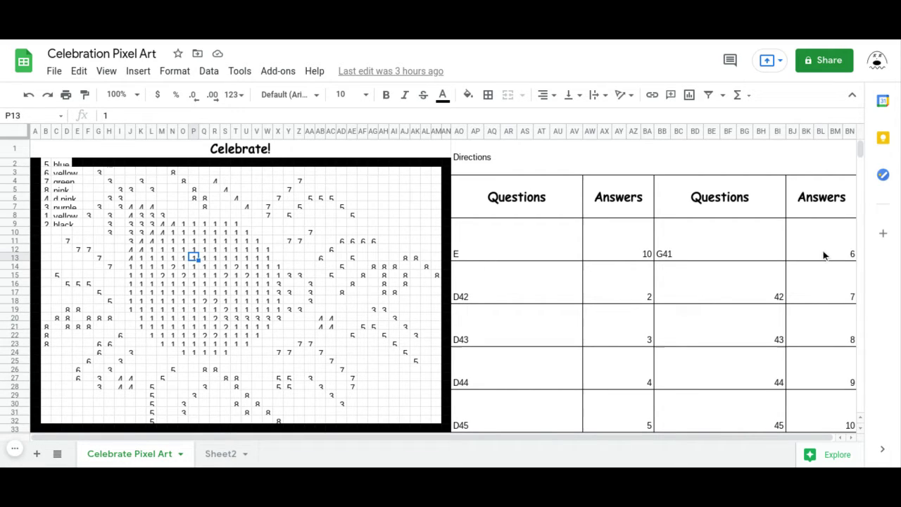
Step: Change Sheet2's answer-key cell E41 to 1
scroll(703, 317, down, 2)
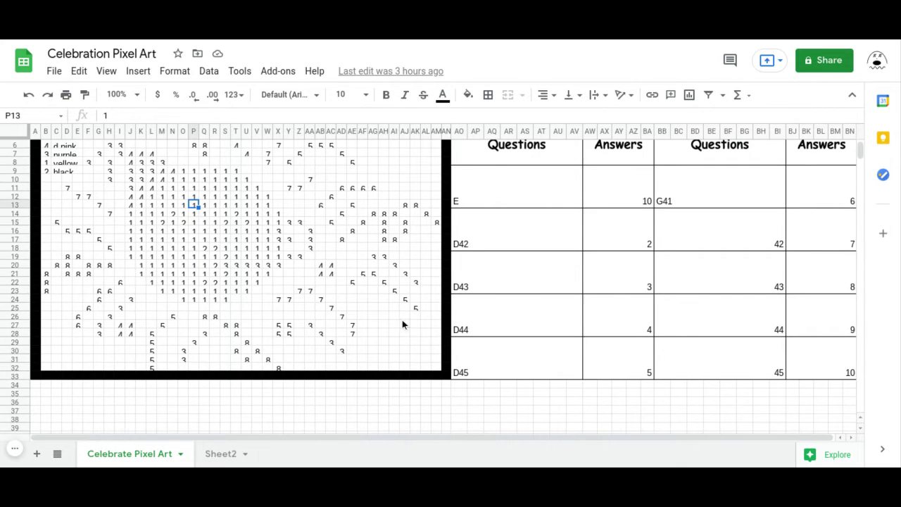
click(220, 454)
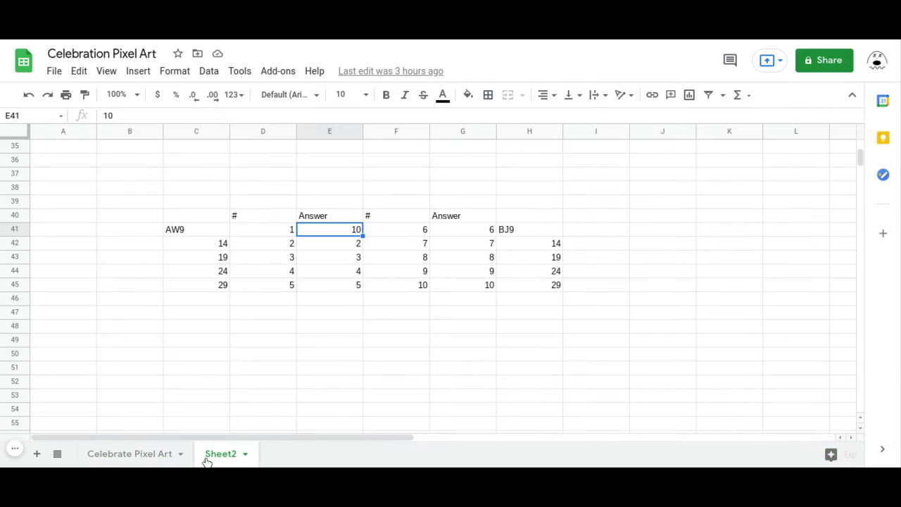
click(267, 233)
key(Right)
text(1)
key(Return)
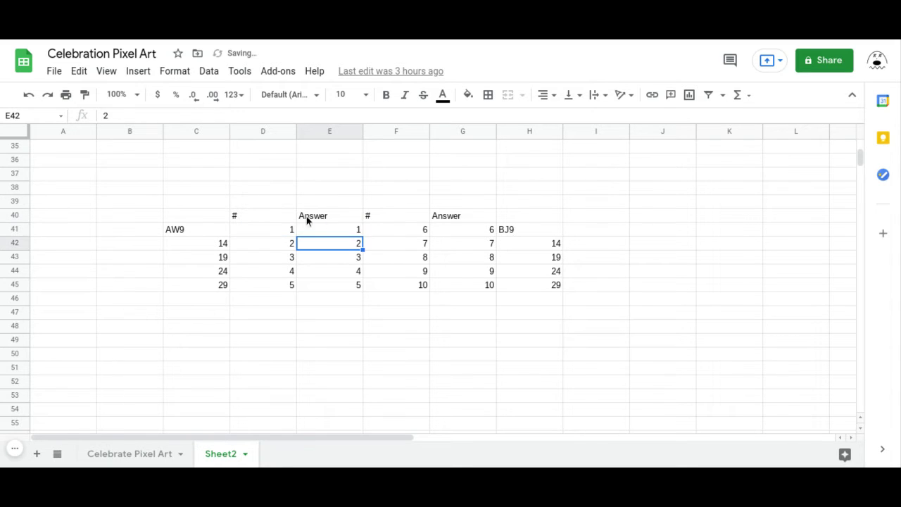
click(327, 228)
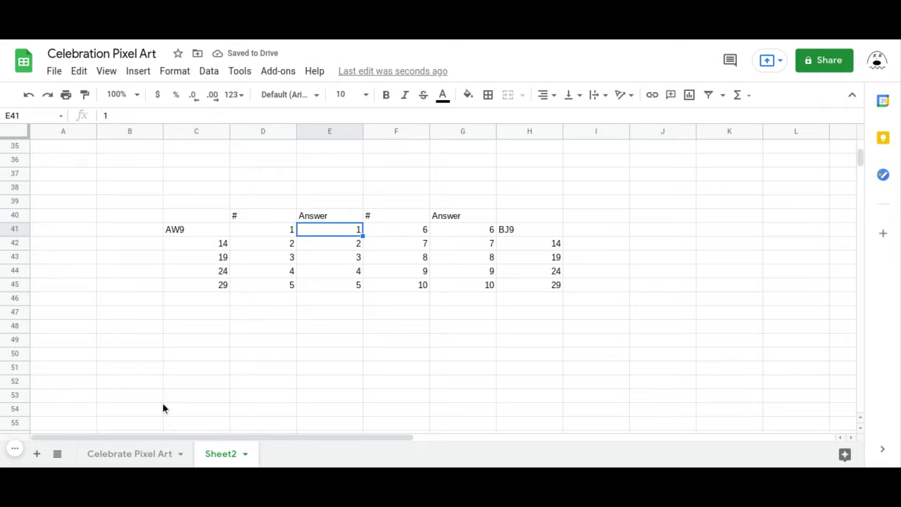
Step: Enter 1 as the first answer in AW9 on Celebrate Pixel Art
click(137, 456)
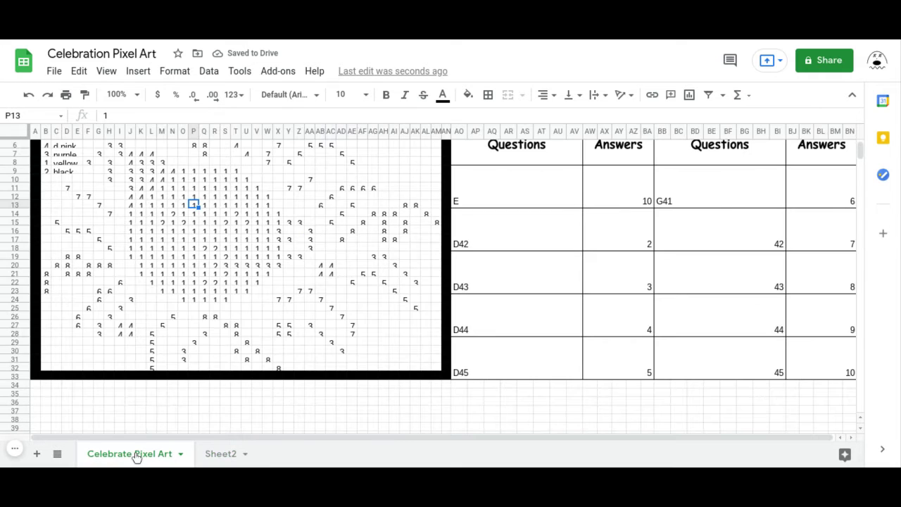
click(614, 177)
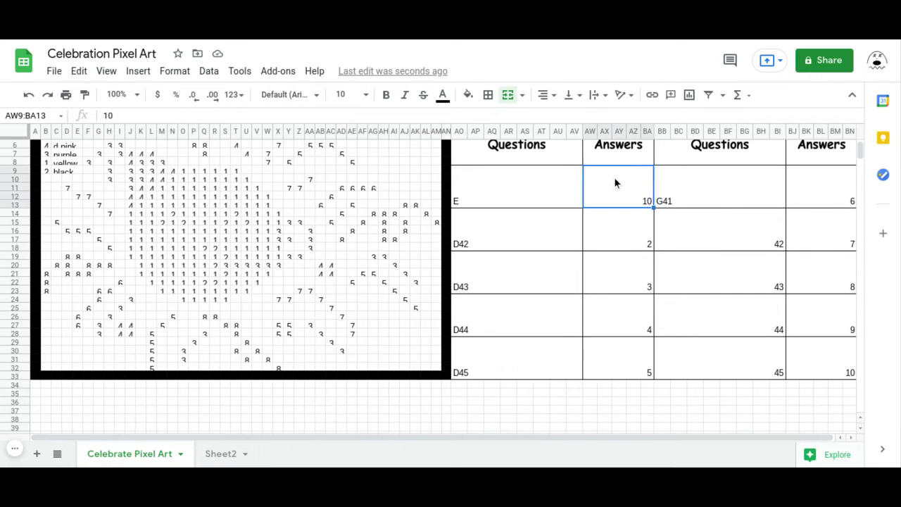
text(1)
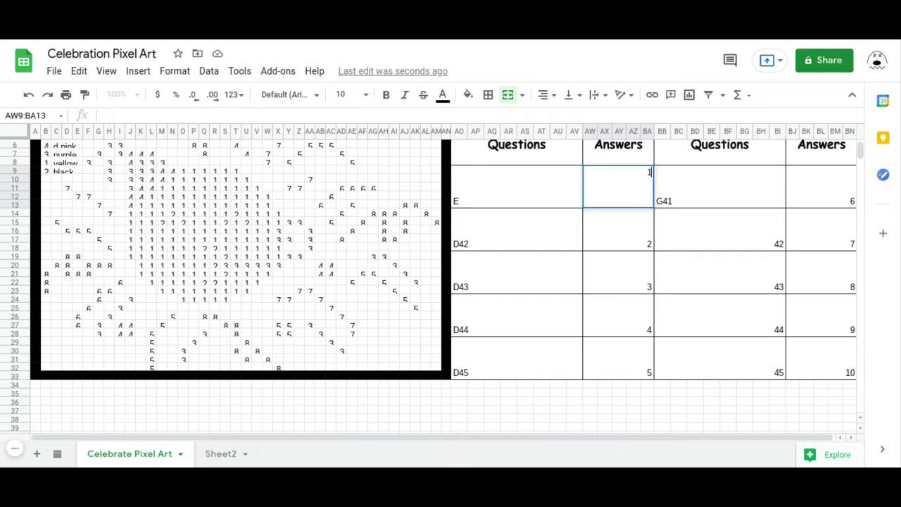
key(Return)
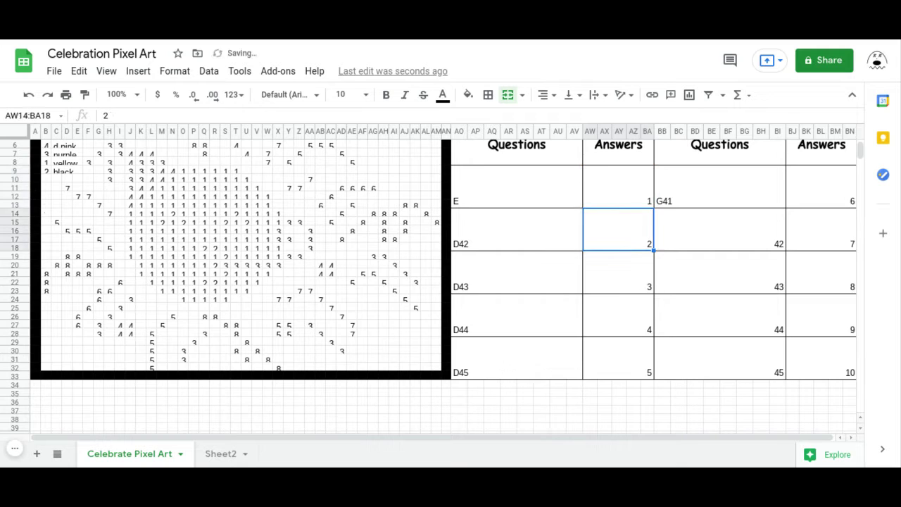
click(612, 187)
scroll(611, 187, up, 2)
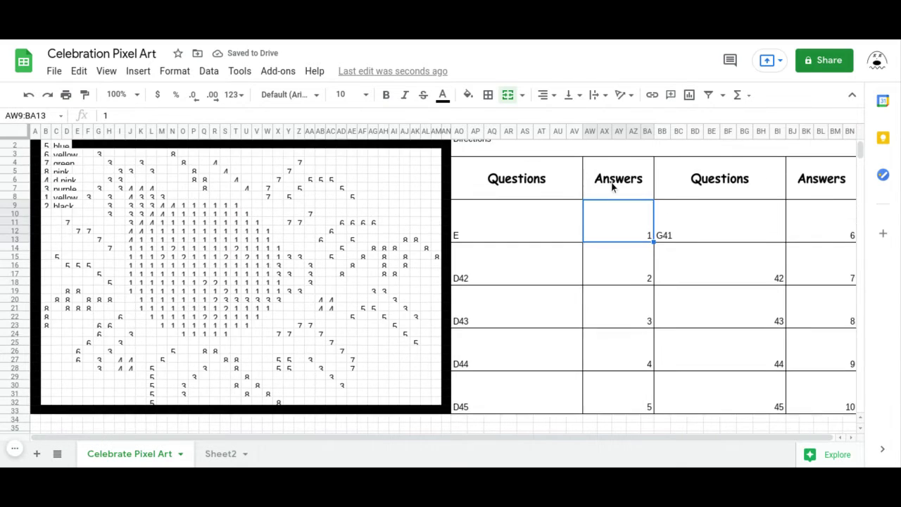
Step: Select the pixel cells AF5, AH4, AK7, AK4, AL11, AC9, W10 and V5
click(363, 188)
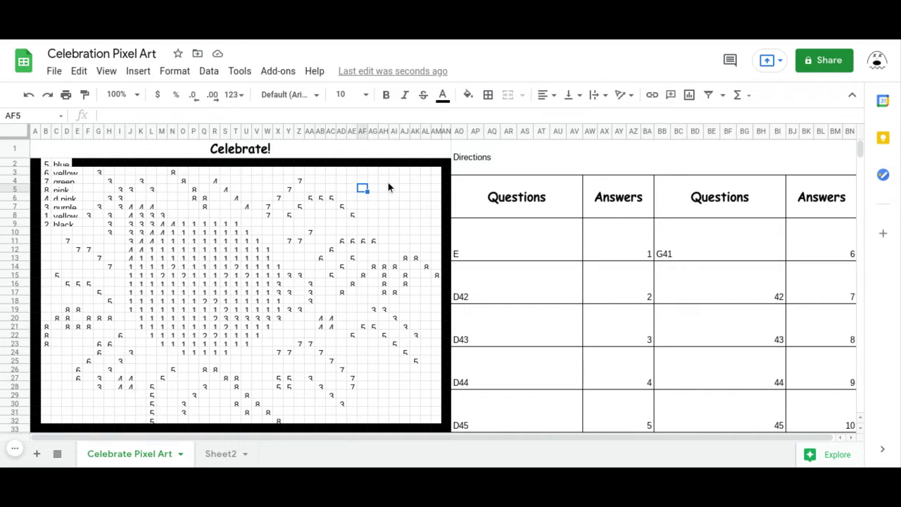
ctrl+click(383, 180)
ctrl+click(405, 206)
ctrl+click(415, 180)
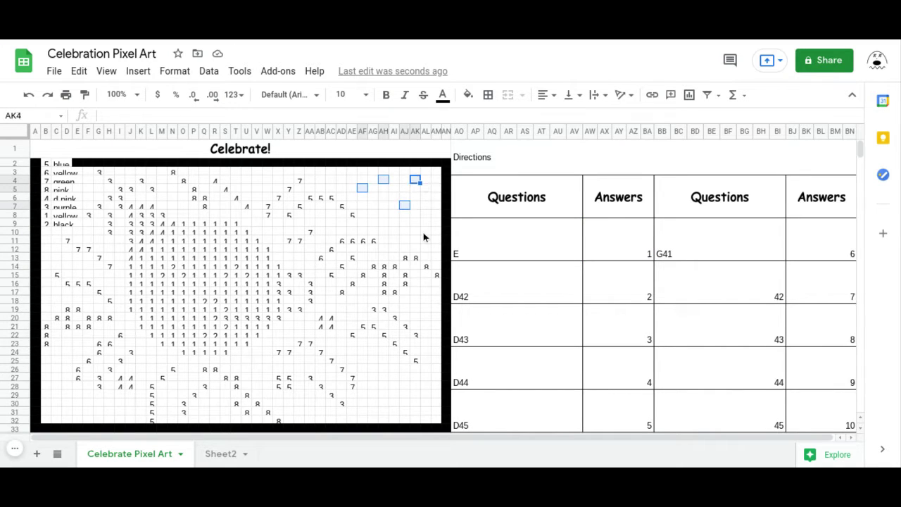
ctrl+click(425, 240)
ctrl+click(330, 222)
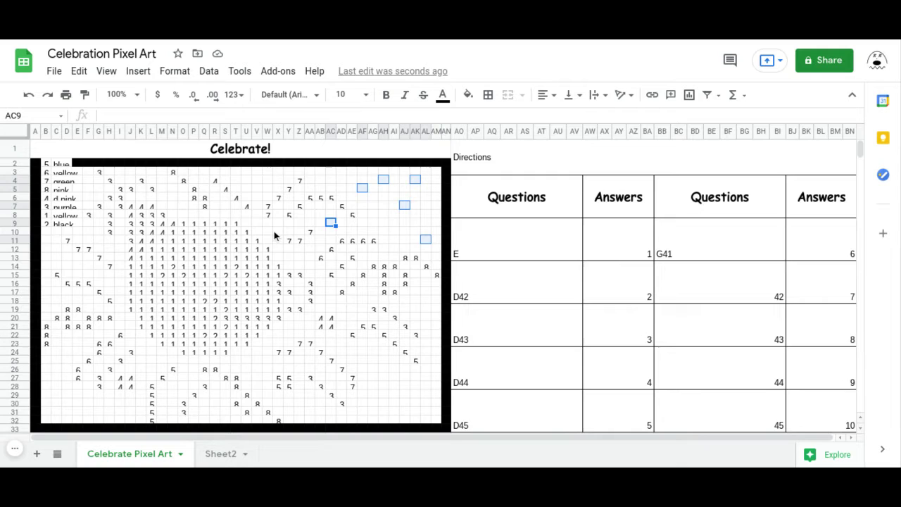
ctrl+click(271, 231)
ctrl+click(259, 187)
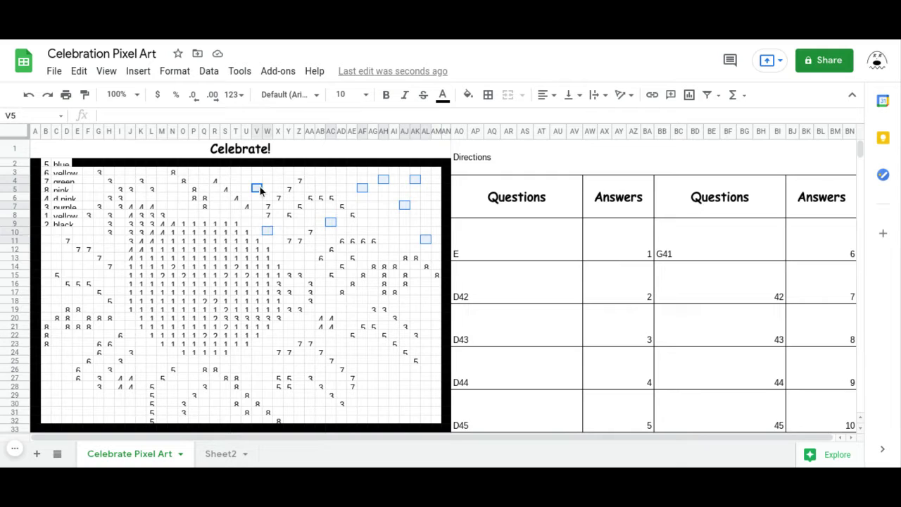
Step: Start a conditional formatting rule with custom formula =$AW$9=indirect("sheet2!E41")
click(176, 72)
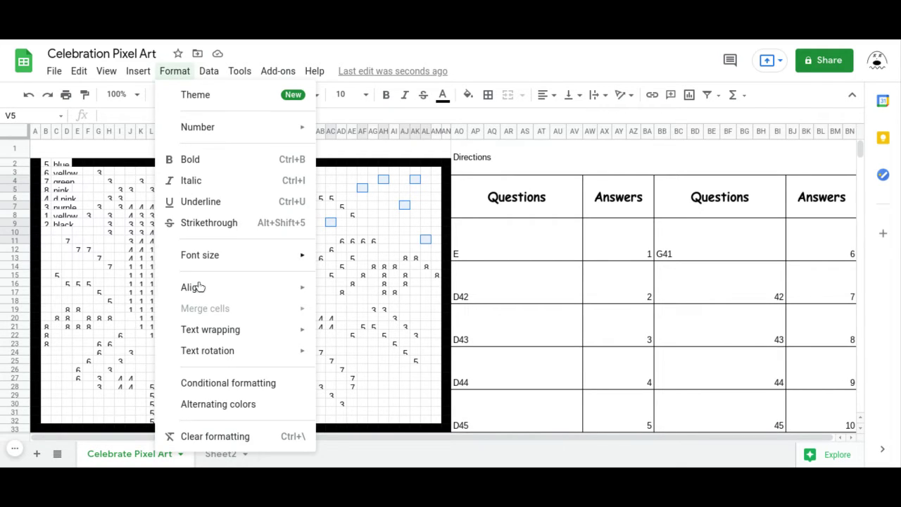
click(183, 393)
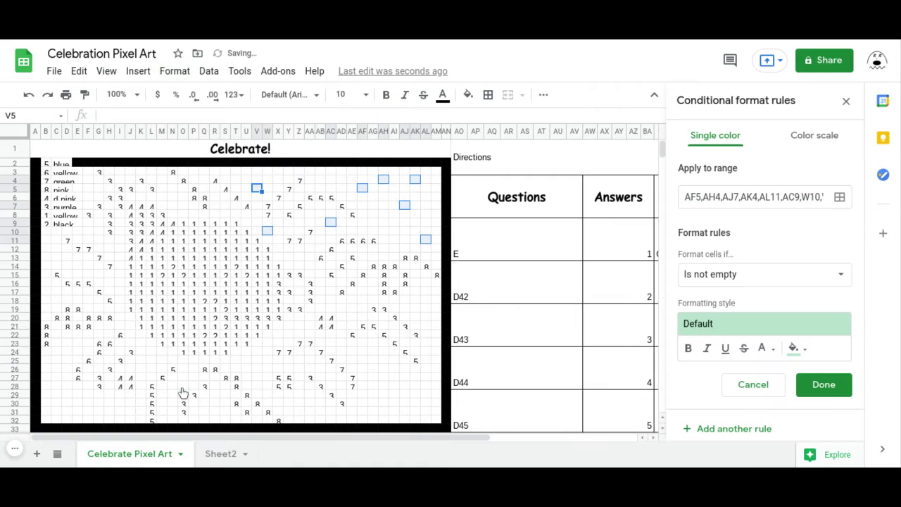
click(749, 276)
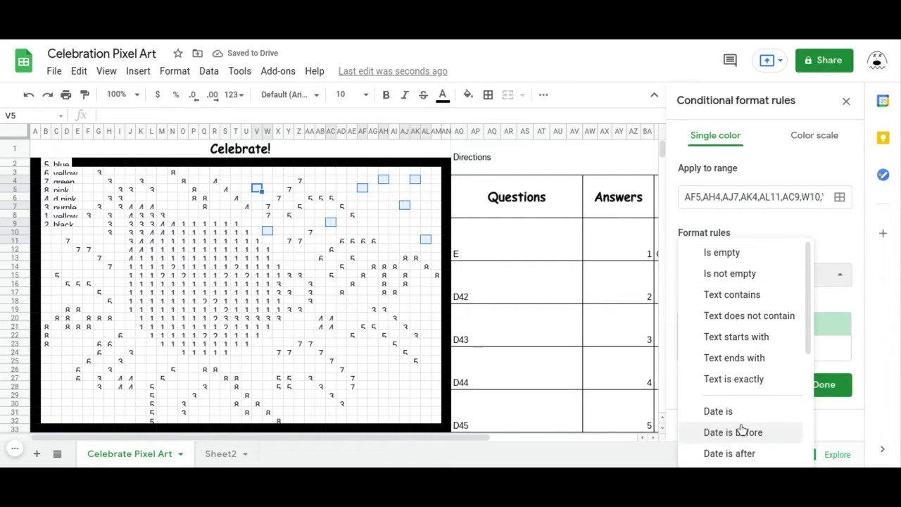
scroll(740, 428, down, 3)
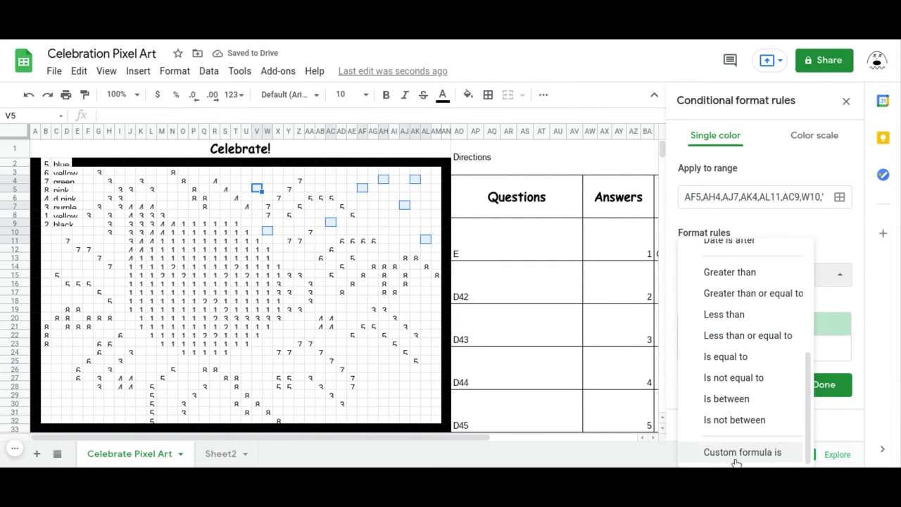
click(736, 459)
click(732, 305)
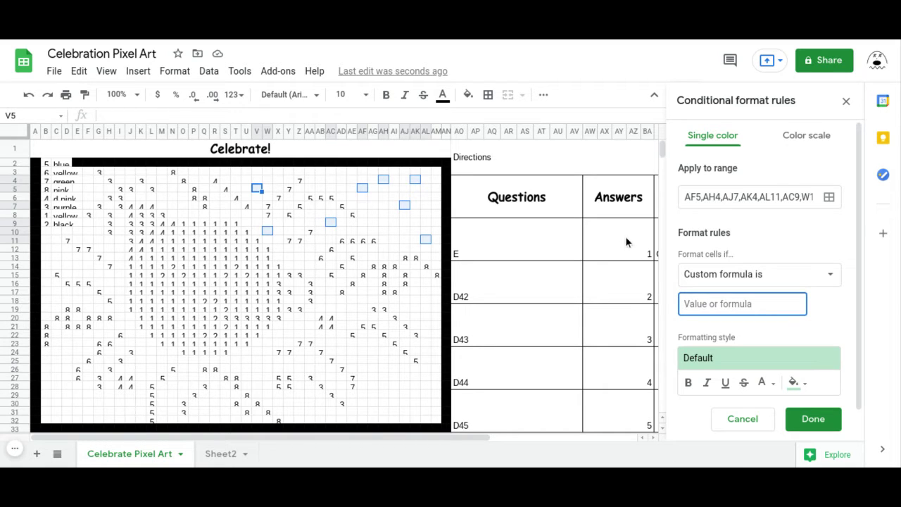
text(=$)
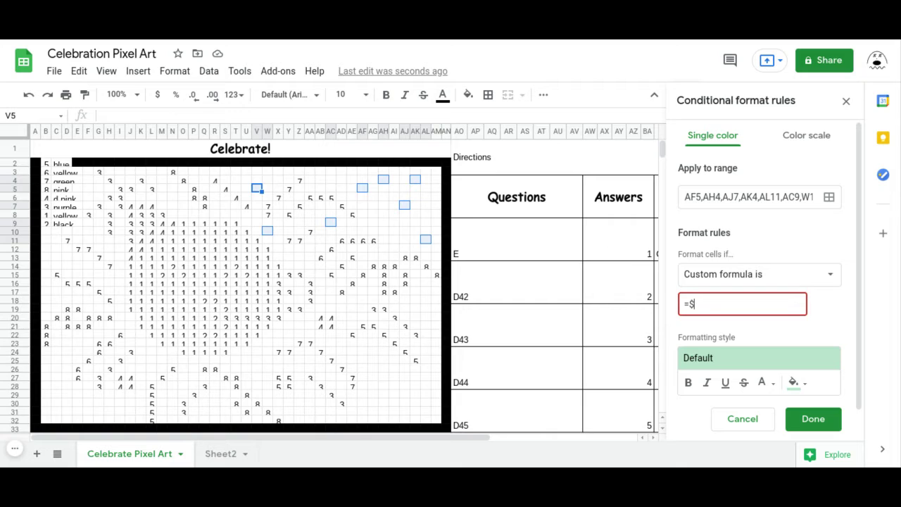
text(AW$9=)
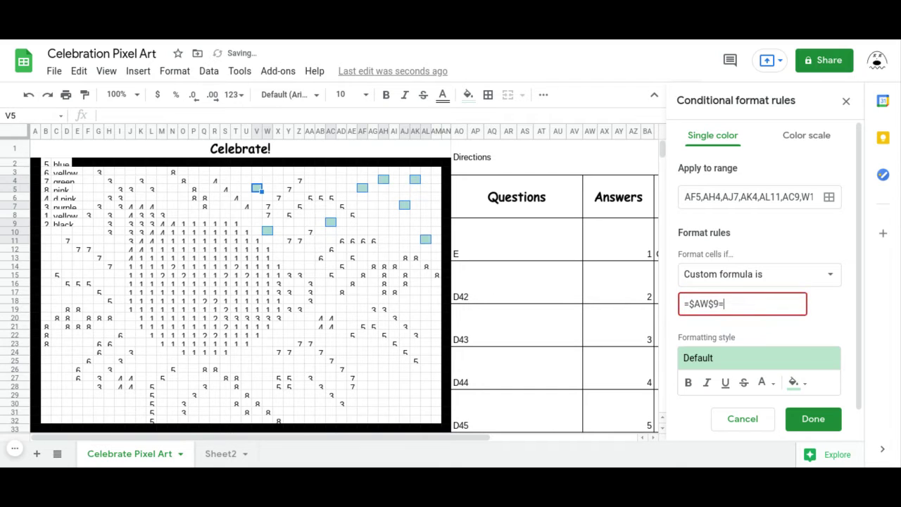
text(indi)
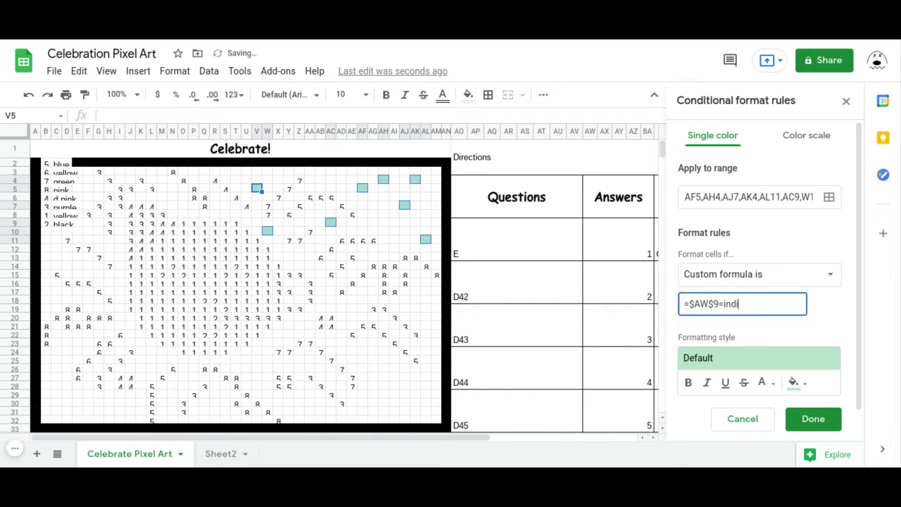
text(rect)
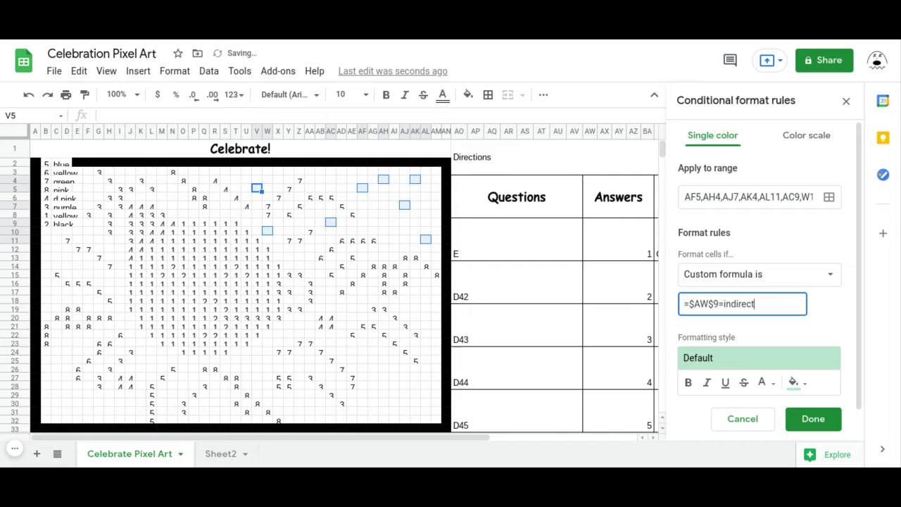
text(()
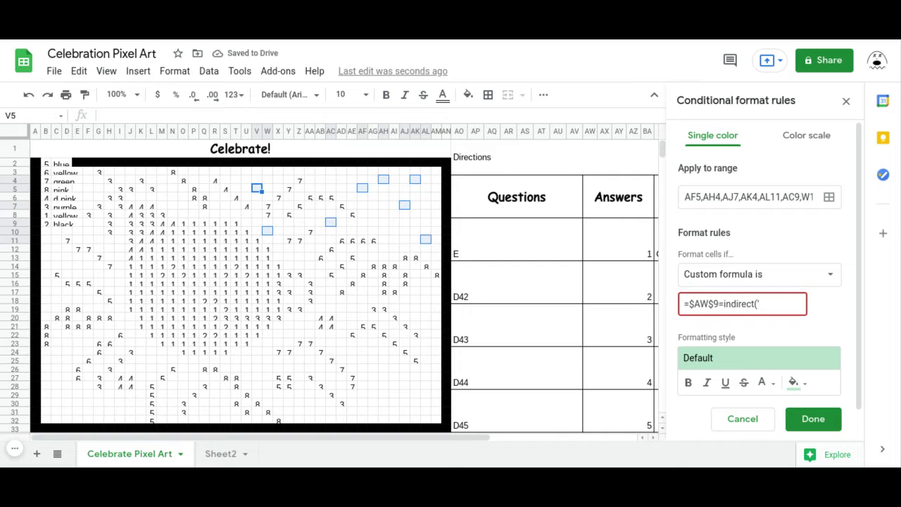
text("sheet2!E)
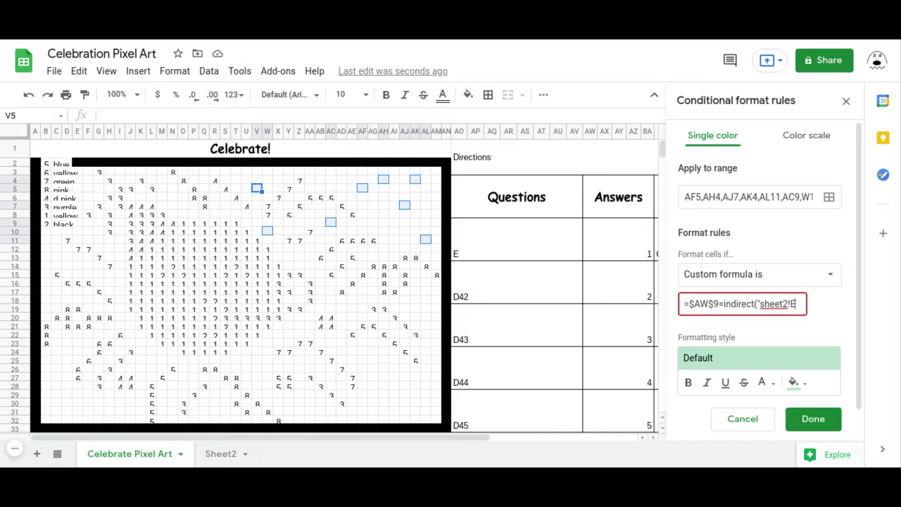
text(41"))
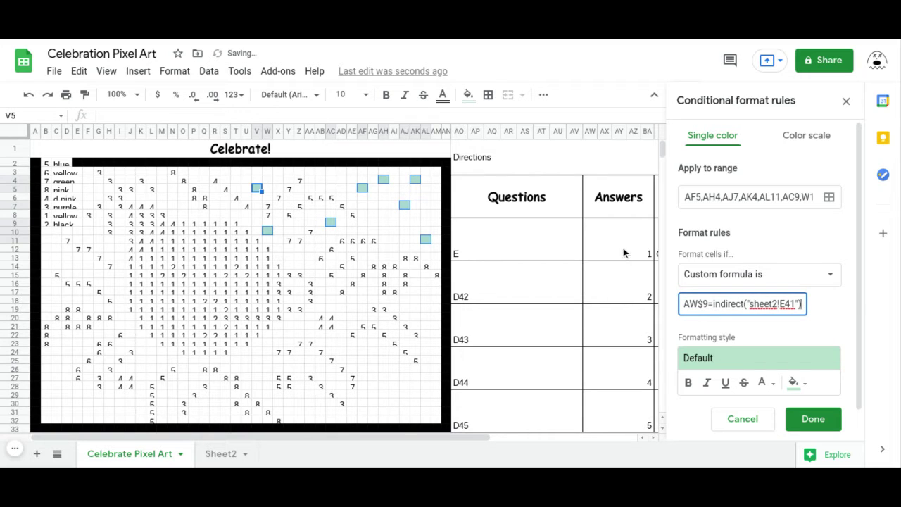
Step: Fill the rule with custom colour #baffc9 and save the rule
click(796, 383)
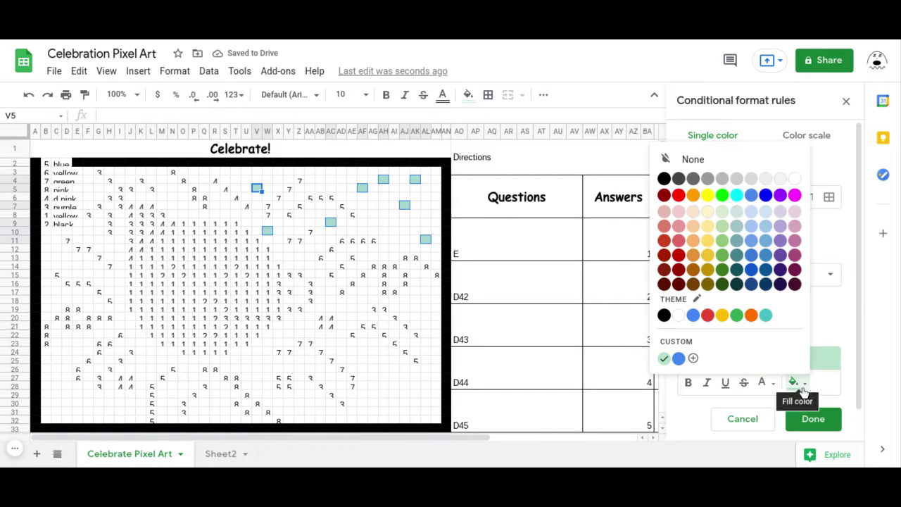
click(694, 359)
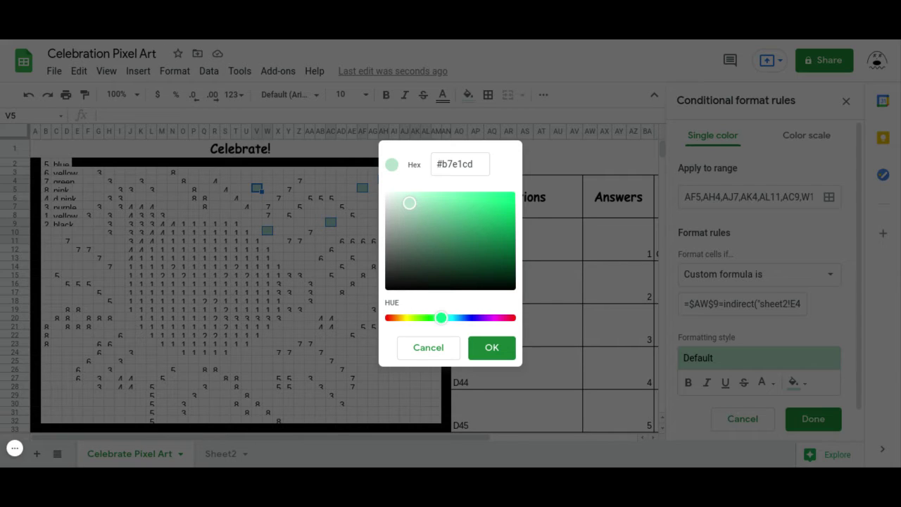
click(487, 166)
key(BackSpace)
key(BackSpace)
key(BackSpace)
key(BackSpace)
key(BackSpace)
text(a)
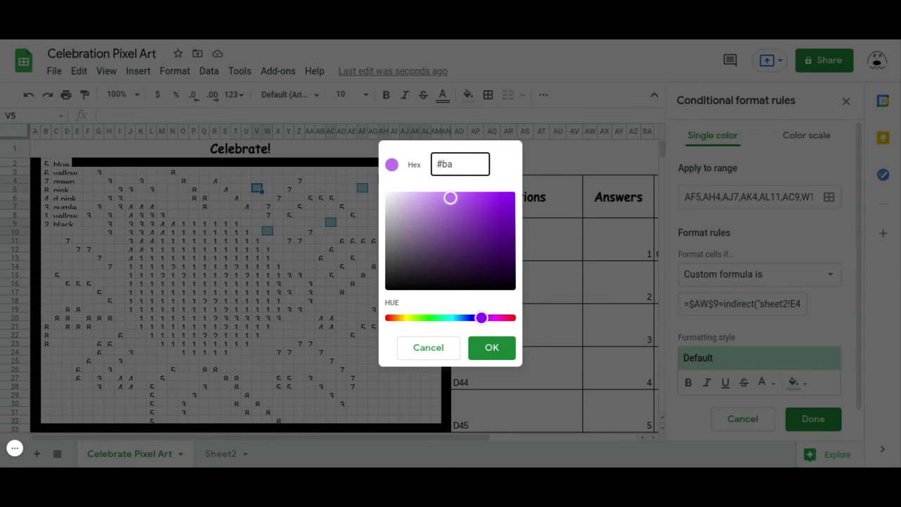
text(ff)
key(Tab)
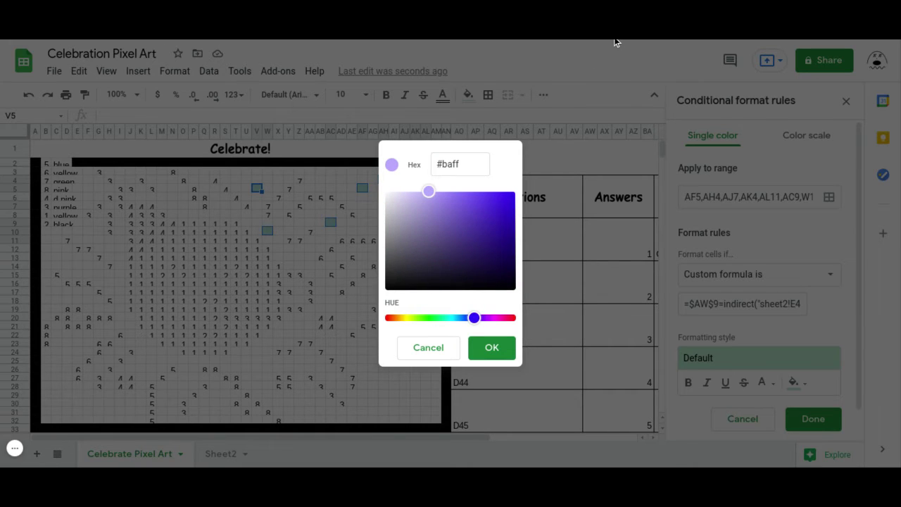
click(471, 164)
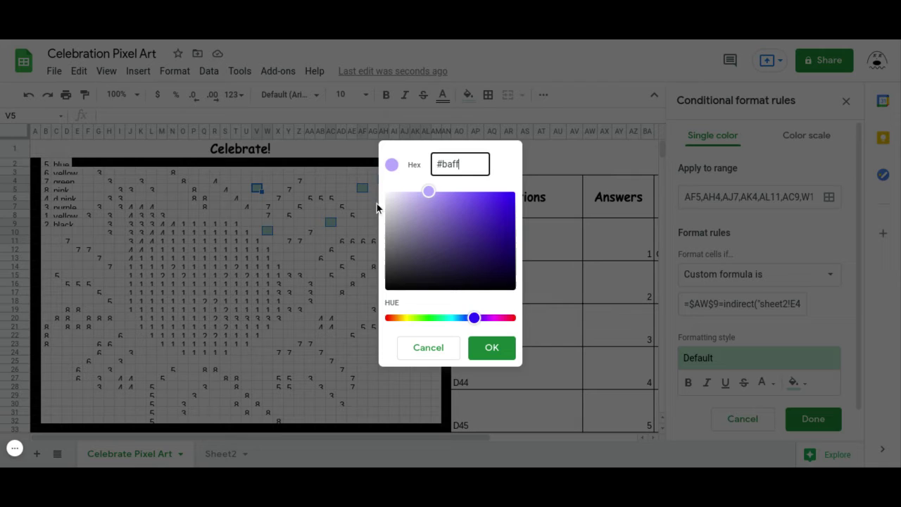
text(c9)
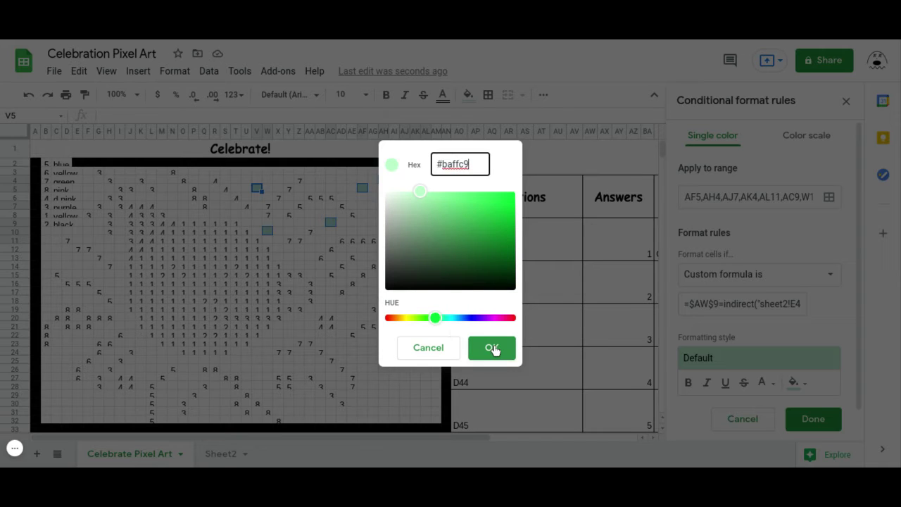
click(491, 348)
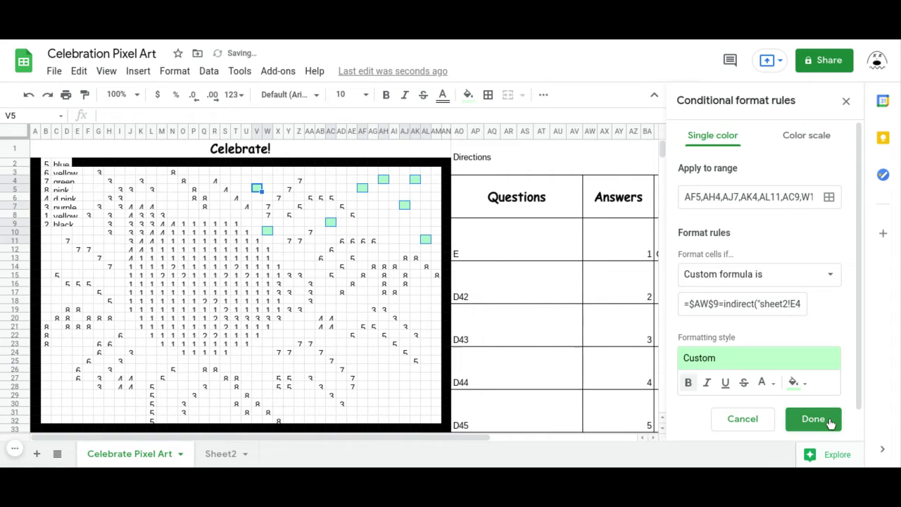
click(828, 420)
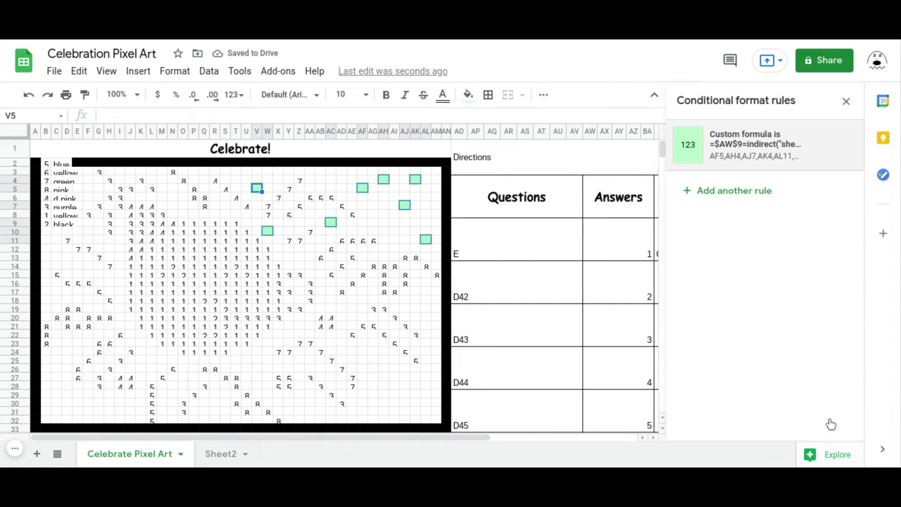
Step: Test the first answer cell AW9 with 4, then restore 1
click(604, 254)
text(4)
key(Return)
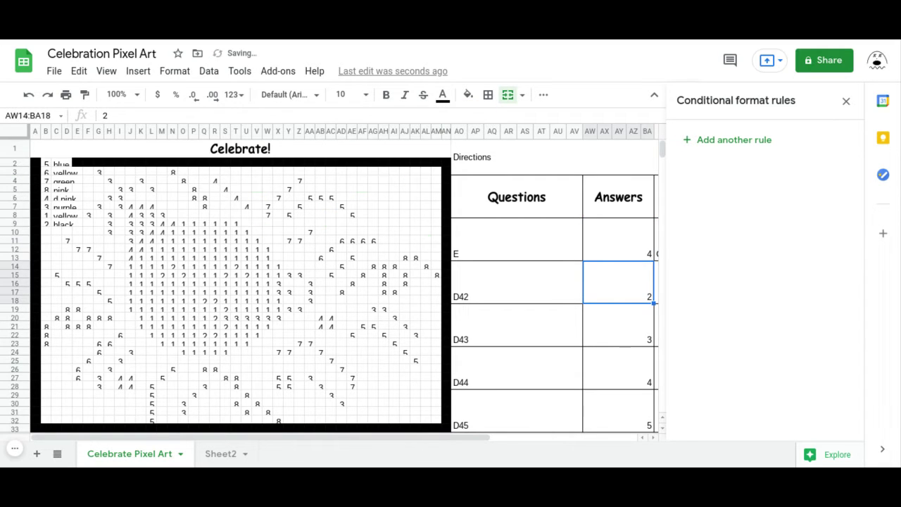
click(618, 240)
text(1)
key(Return)
Step: Replace Sheet2's answer key E41 with 'they'
click(211, 454)
key(Delete)
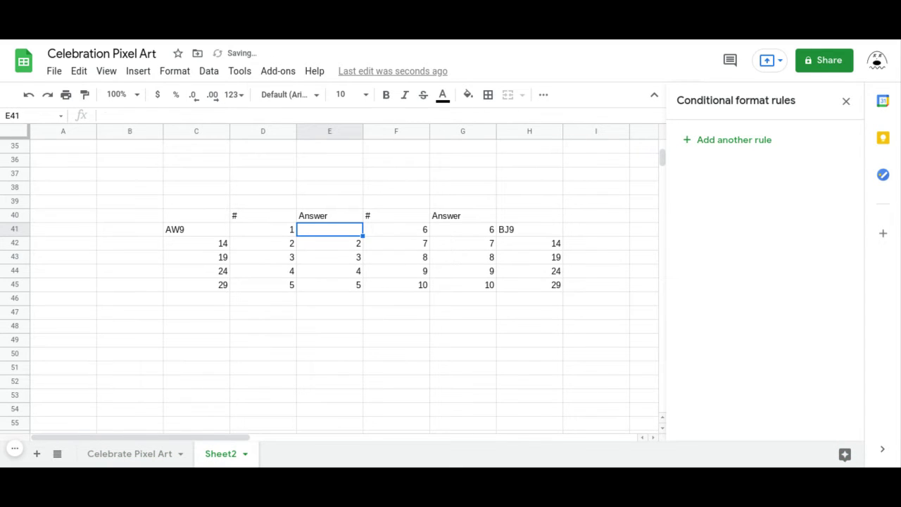
text(they)
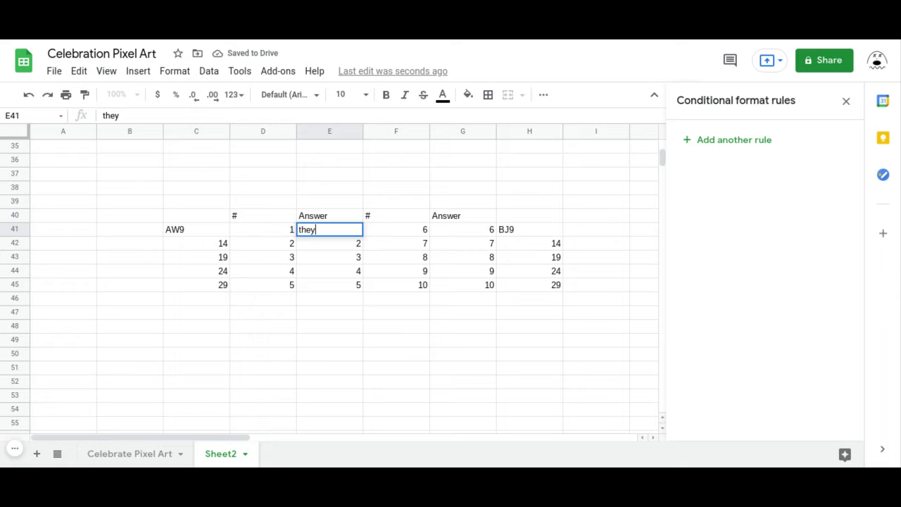
key(Return)
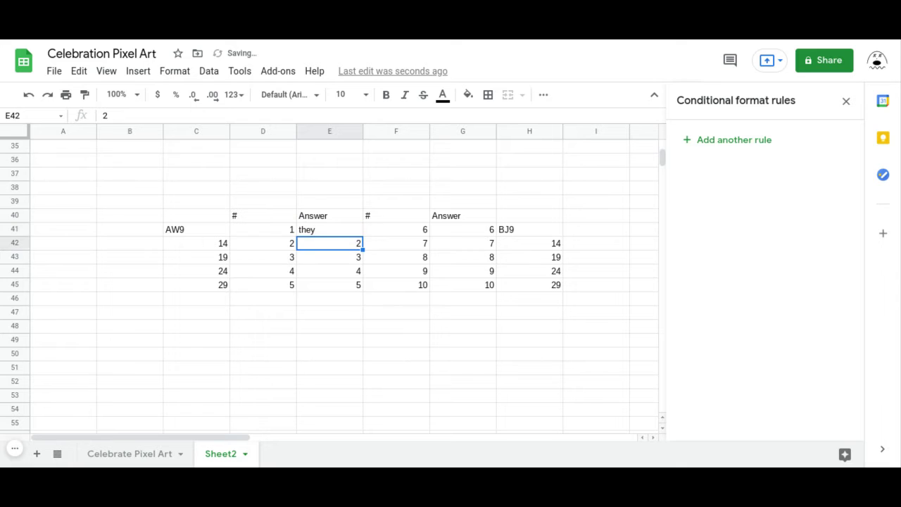
Step: Enter 'they' as the first answer in AW9 on Celebrate Pixel Art
click(127, 453)
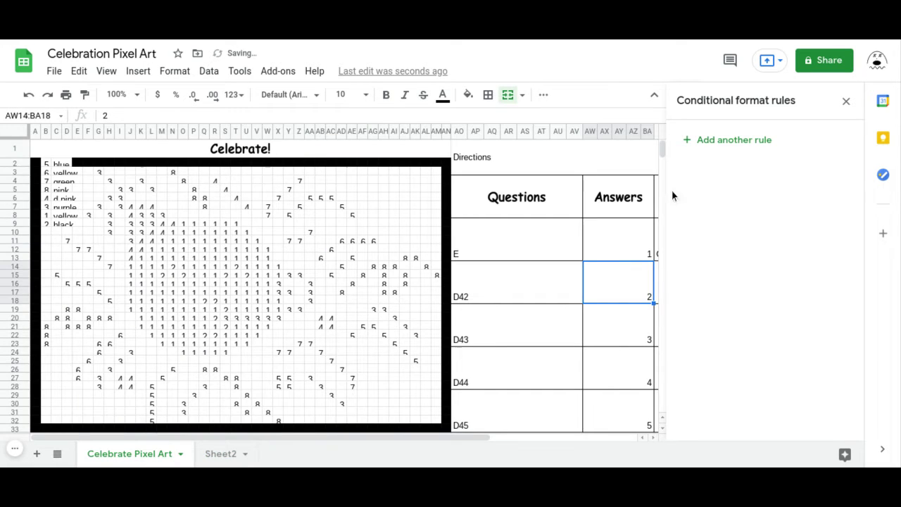
click(628, 255)
text(they)
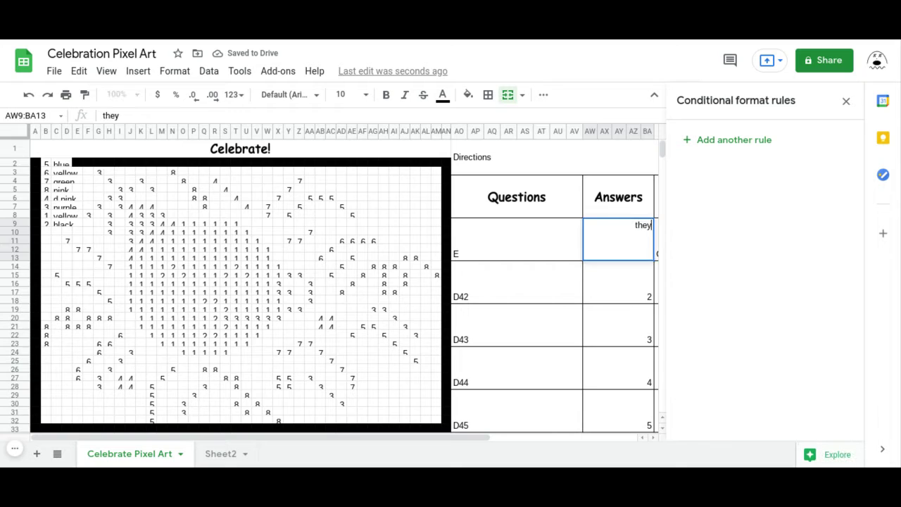
key(Return)
click(618, 239)
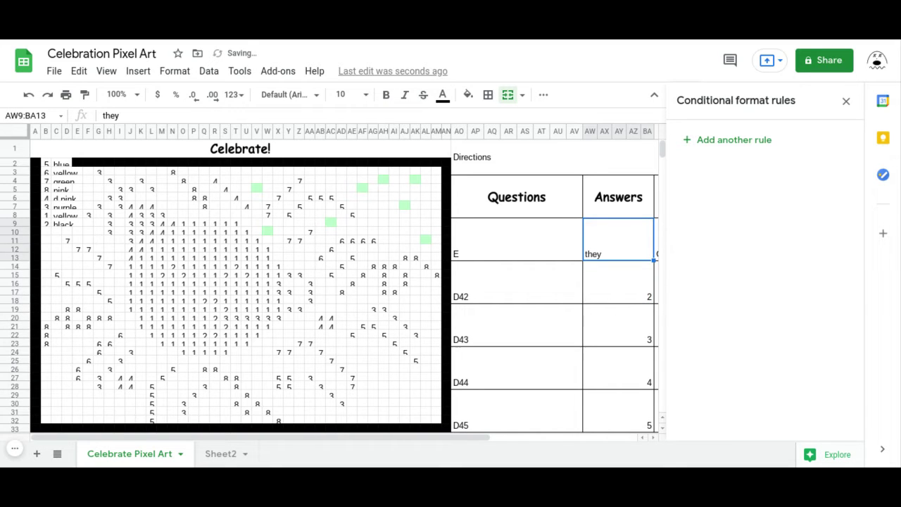
click(362, 368)
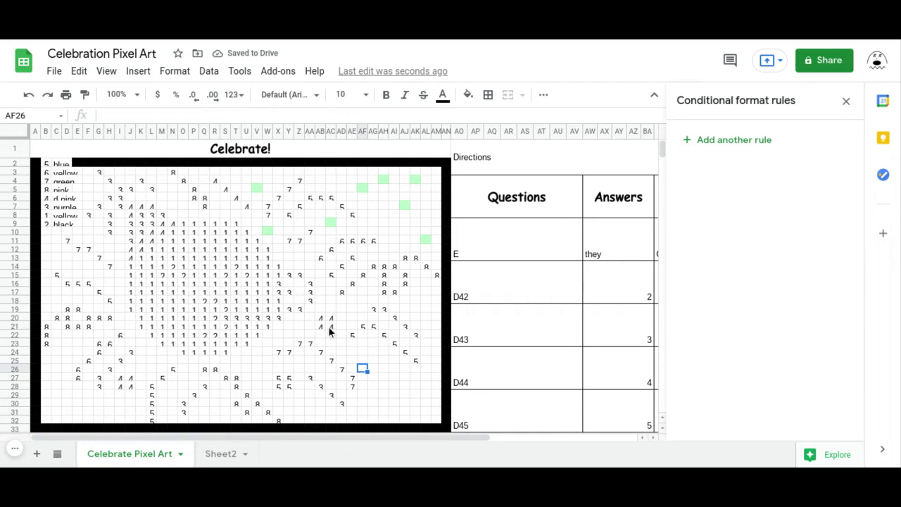
Step: Select AB21:AC21, AB20:AC20, U7, T6, S5, J28, L7, M9 and L11 together
drag(322, 327, 332, 327)
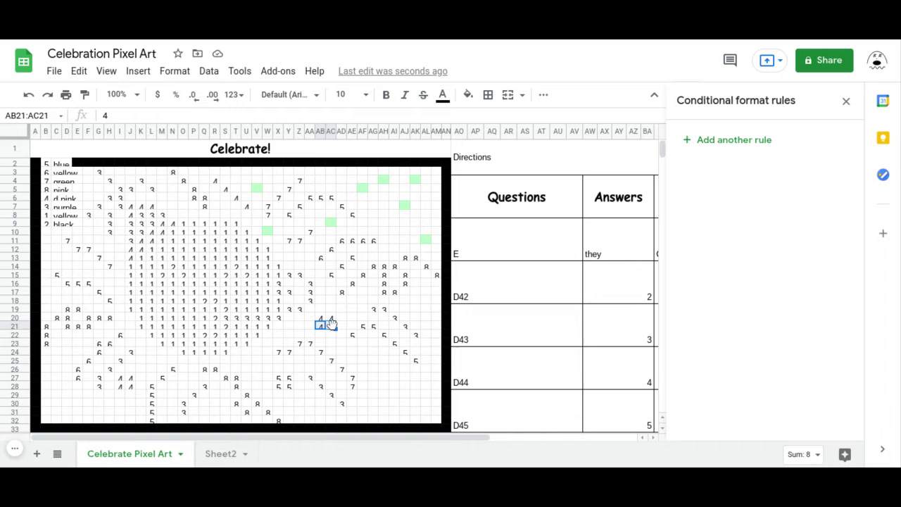
drag(320, 314, 331, 320)
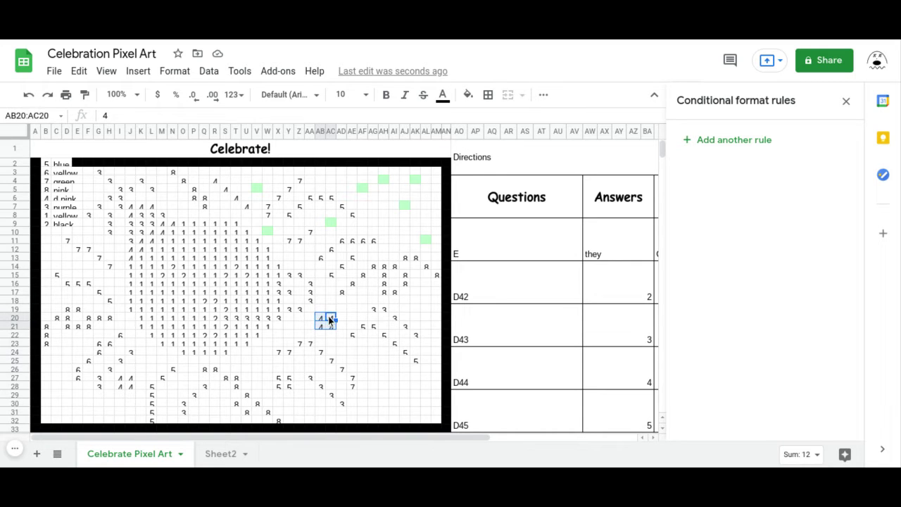
ctrl+click(247, 206)
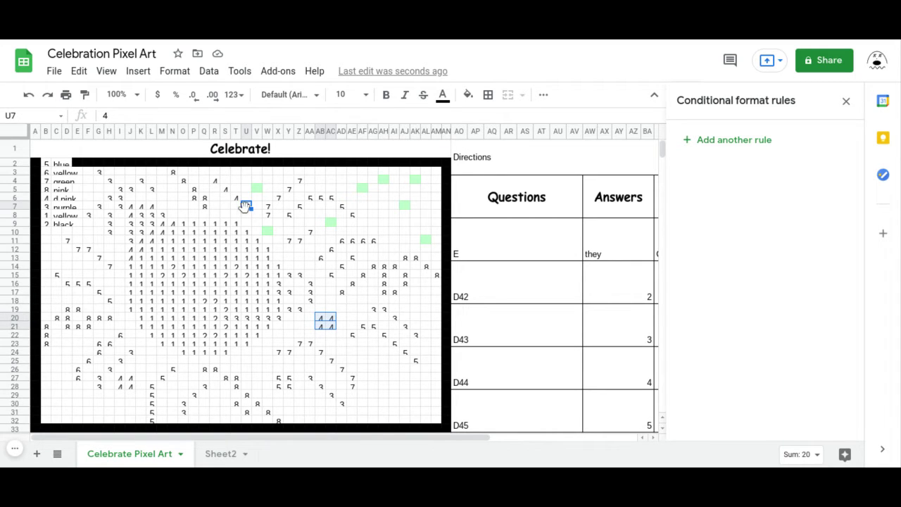
ctrl+click(237, 199)
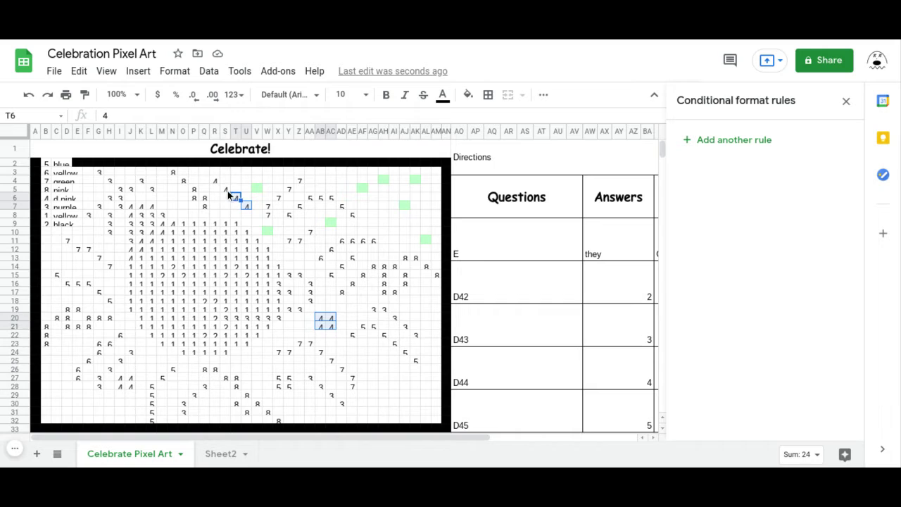
ctrl+click(224, 188)
ctrl+click(129, 386)
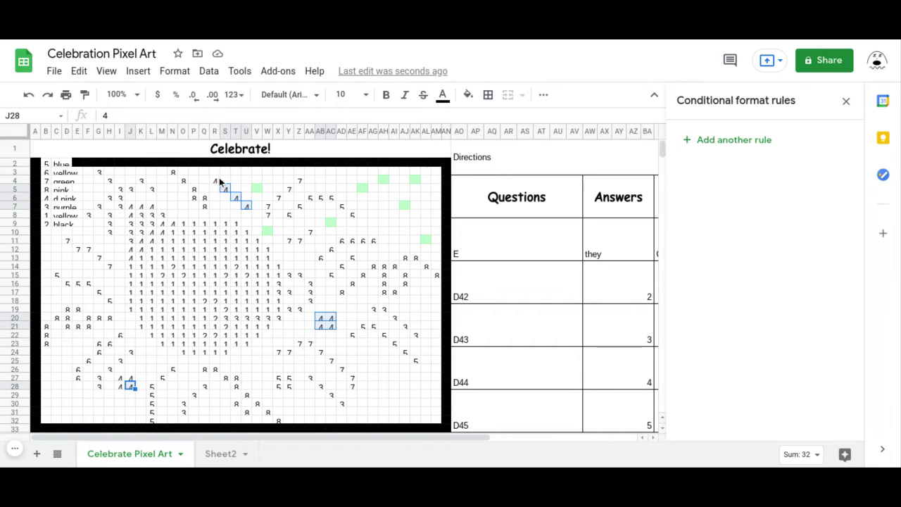
ctrl+click(149, 207)
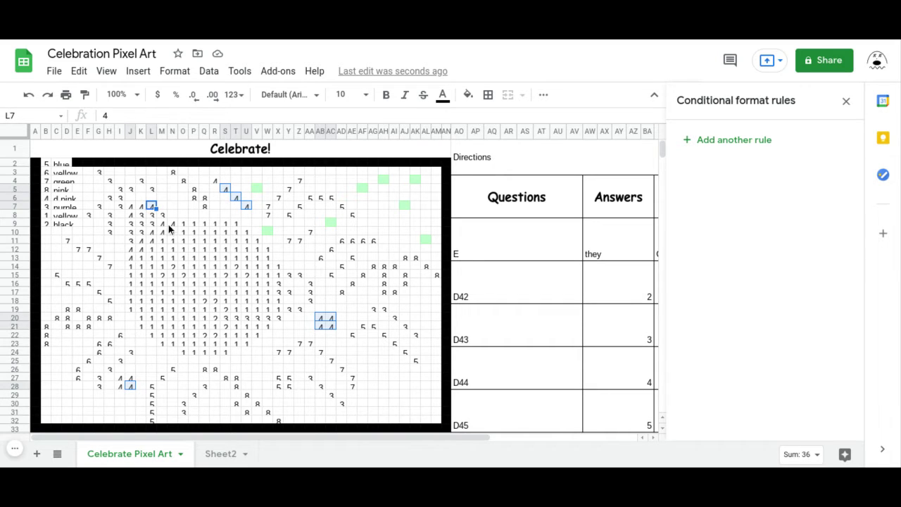
ctrl+click(168, 223)
ctrl+click(149, 242)
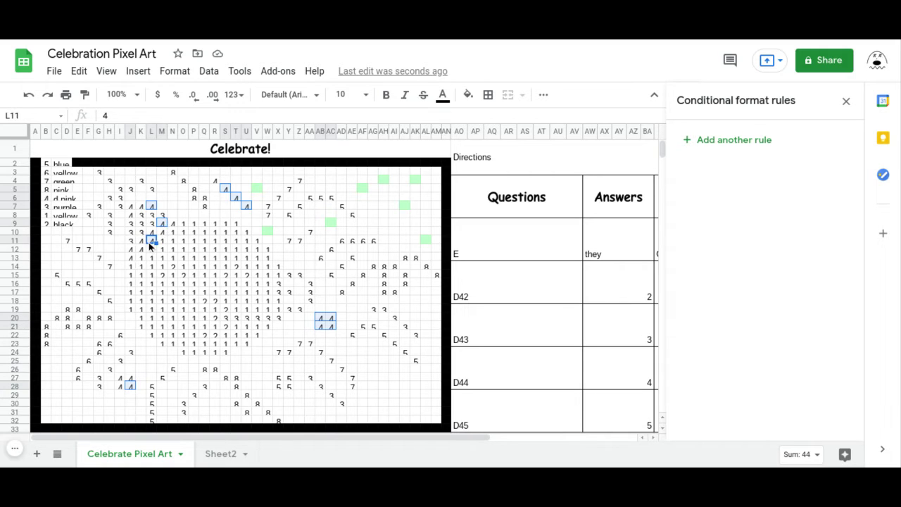
Step: Add a magenta-fill rule with custom formula =$AW$14=indirect("sheet2!E42") and save it
click(752, 144)
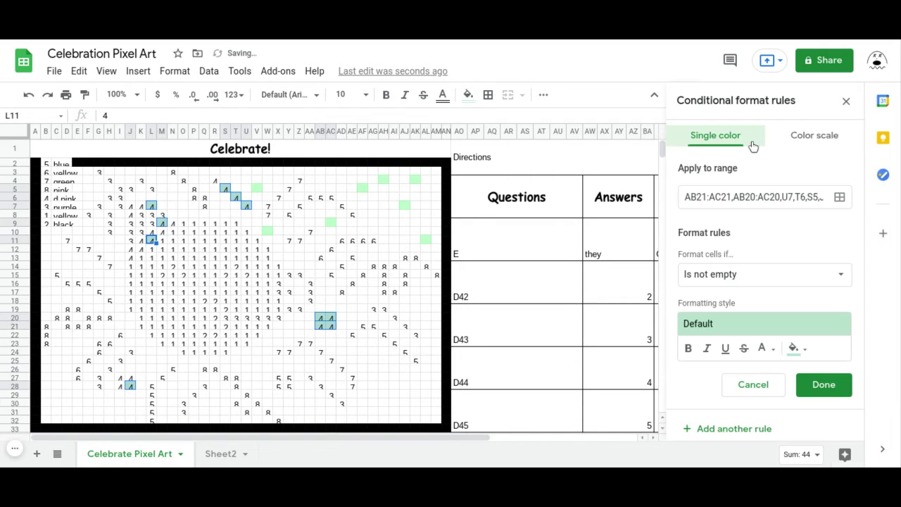
click(745, 288)
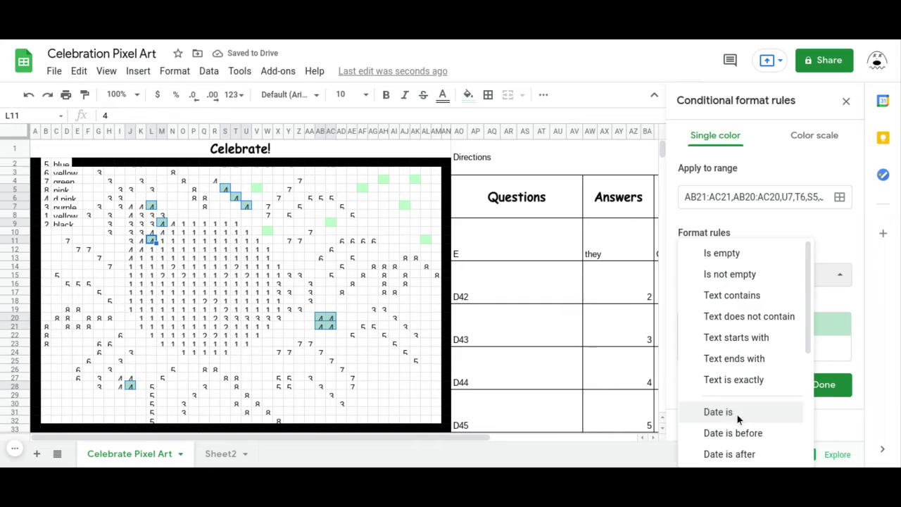
scroll(737, 413, down, 3)
click(734, 454)
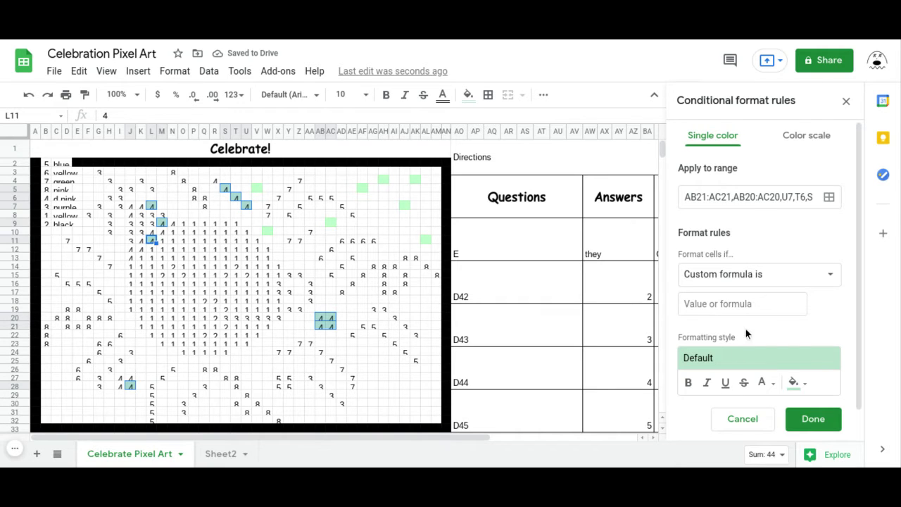
click(753, 304)
text(=)
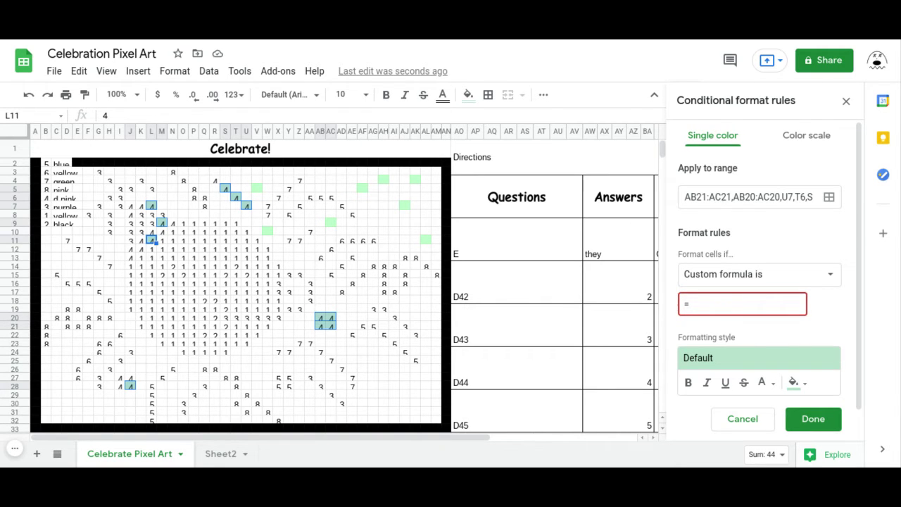
text($AW$14=indirect)
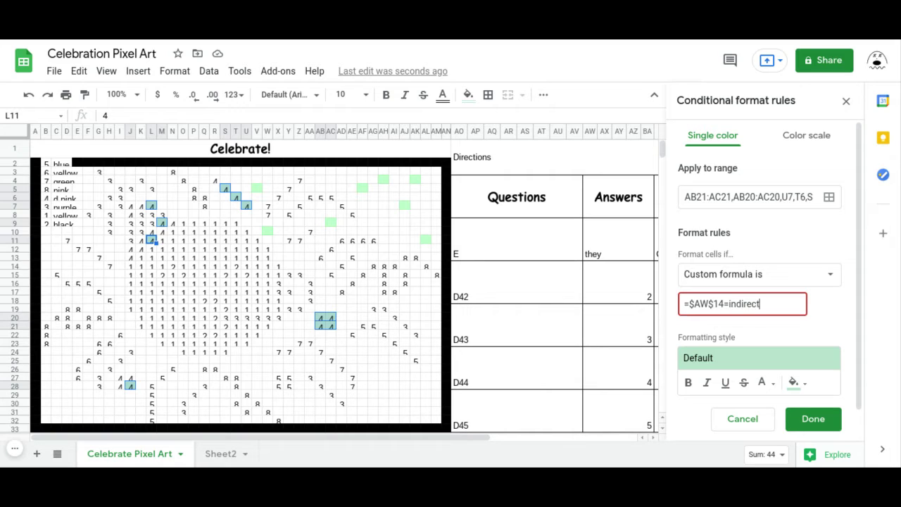
text(("sheet)
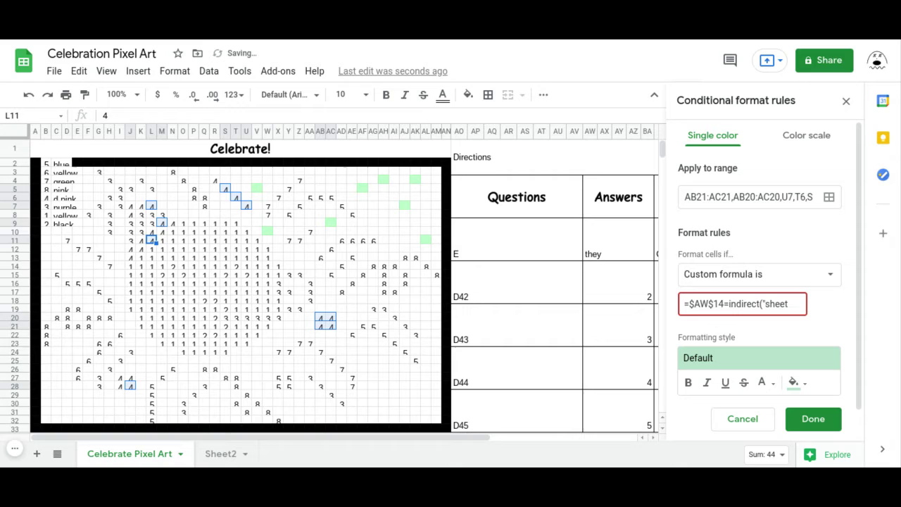
text(2!E42)
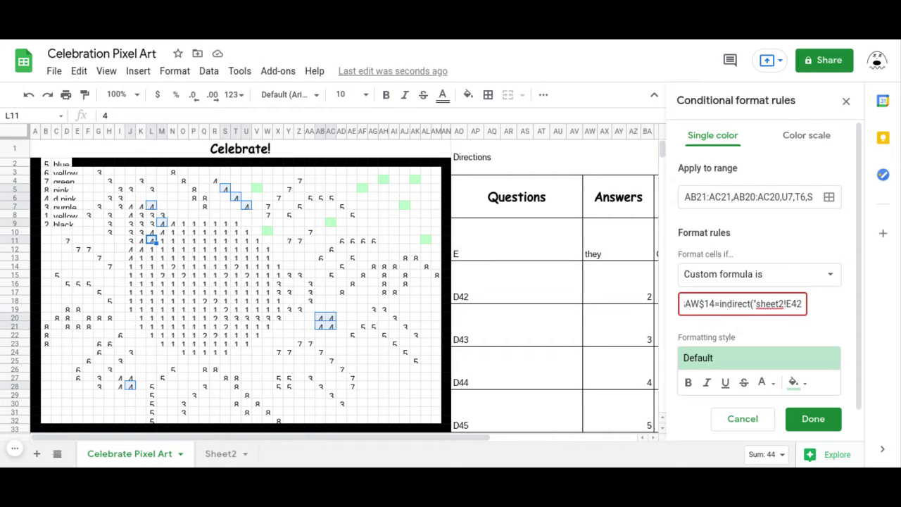
text("))
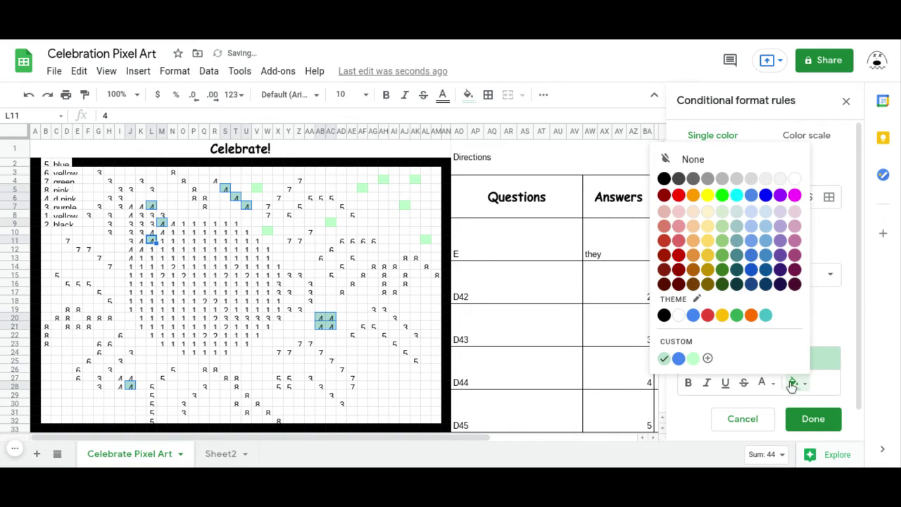
click(795, 195)
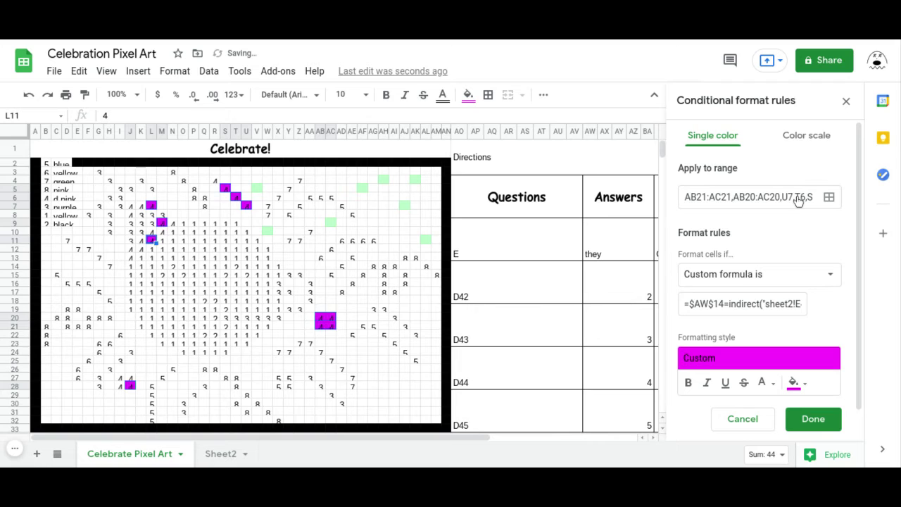
click(814, 419)
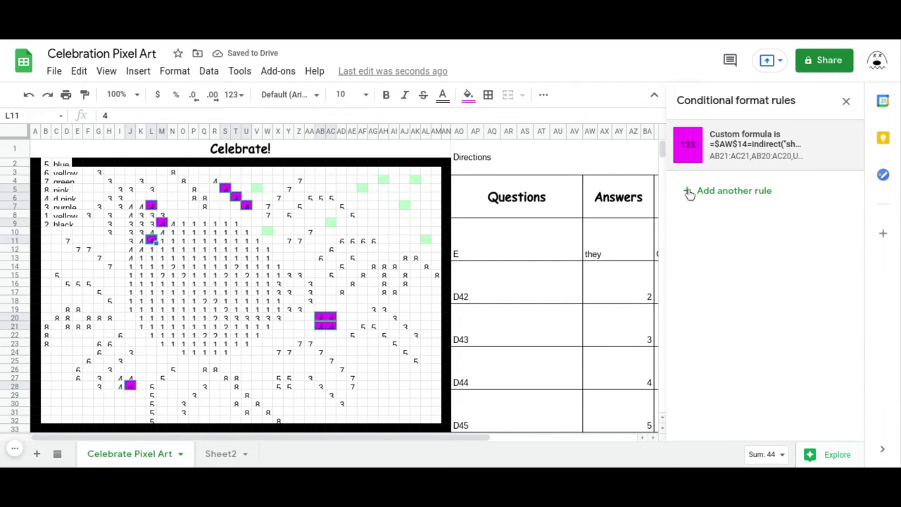
Step: Select the question 3 answer cell and view the completed chick-with-party-hat picture
click(610, 343)
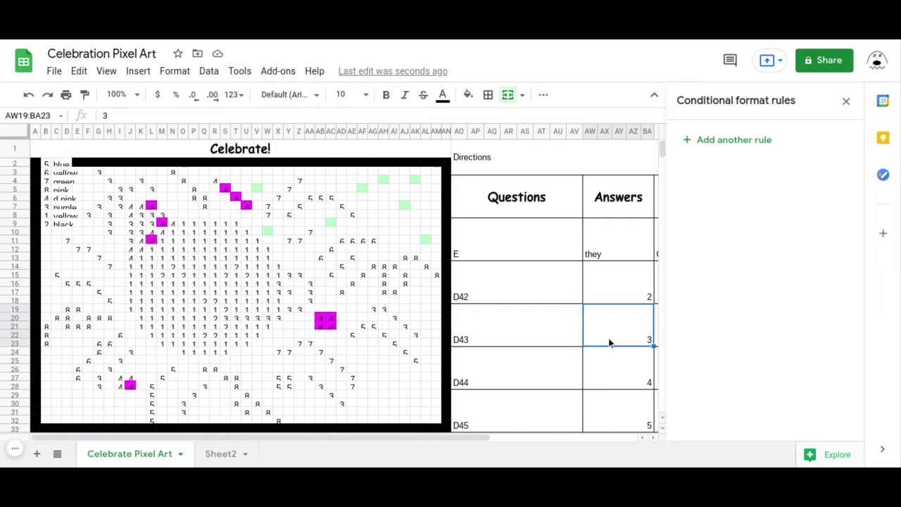
click(13, 449)
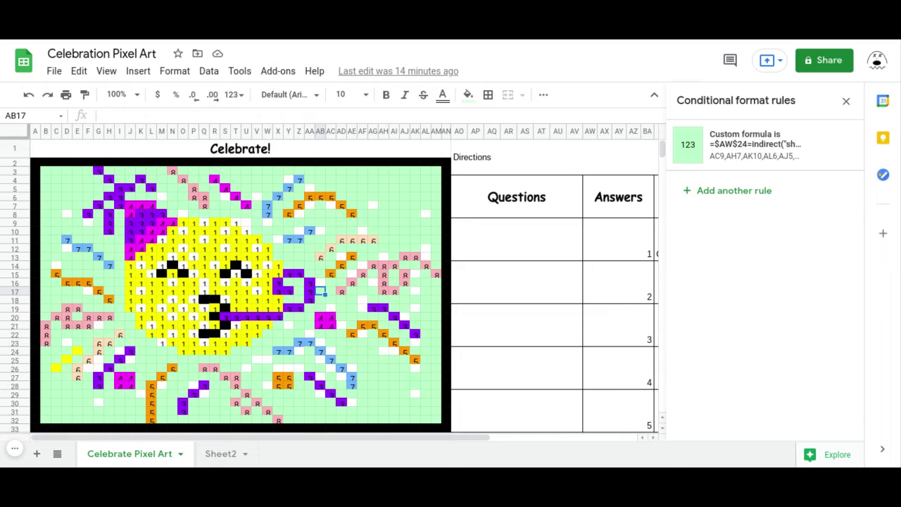
click(15, 450)
click(18, 449)
Step: Multi-select the upper and right white background pixels, from C14, D8 and Y4 to AL12:AL13 and AJ20
click(56, 267)
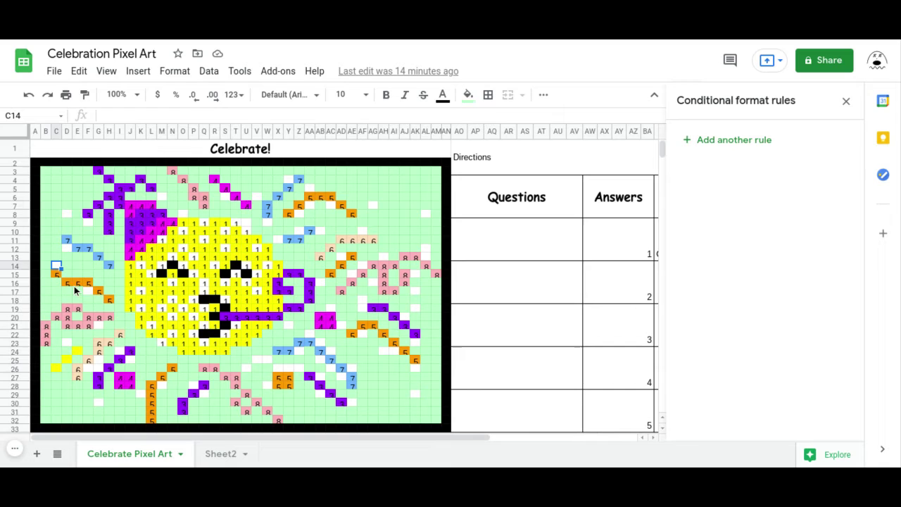
click(84, 292)
click(68, 247)
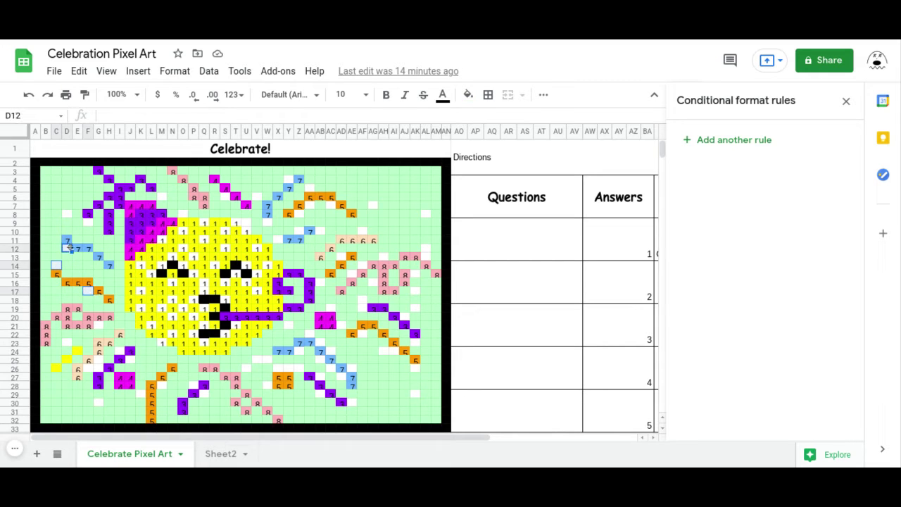
click(68, 214)
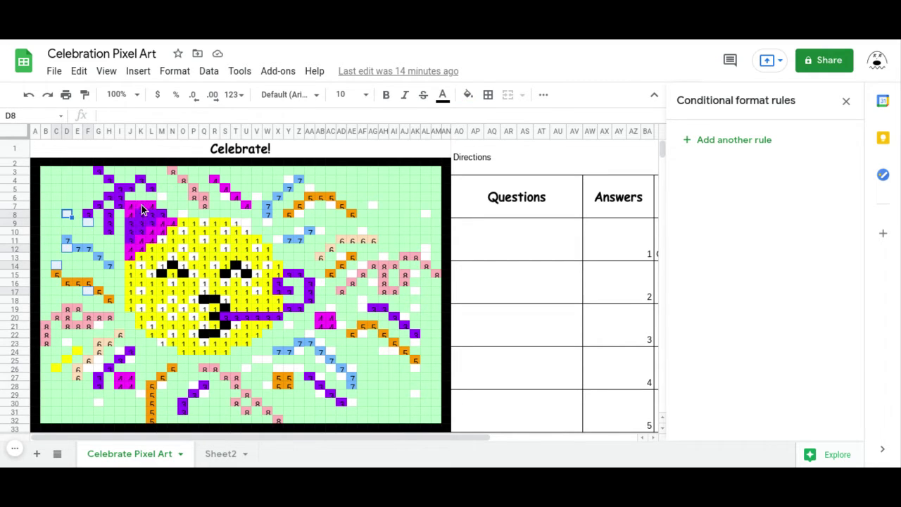
click(184, 214)
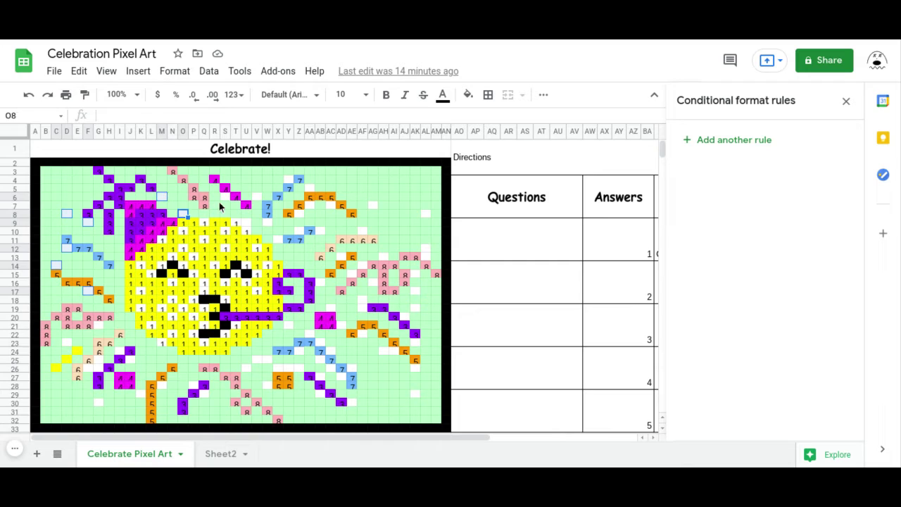
click(260, 197)
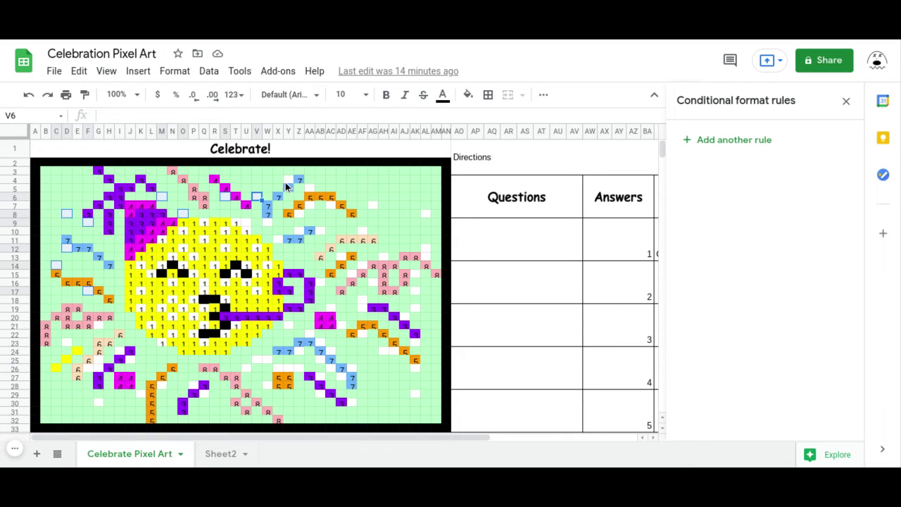
click(288, 181)
click(309, 190)
click(317, 204)
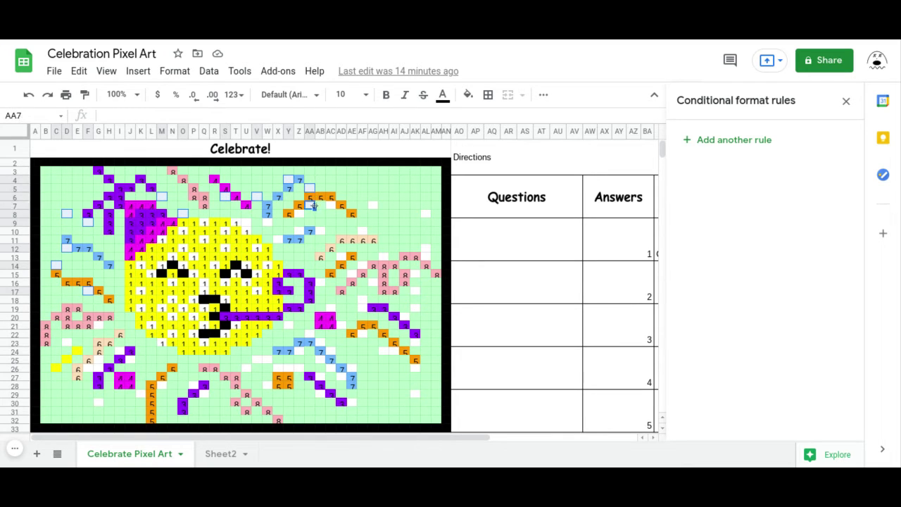
click(331, 206)
click(372, 205)
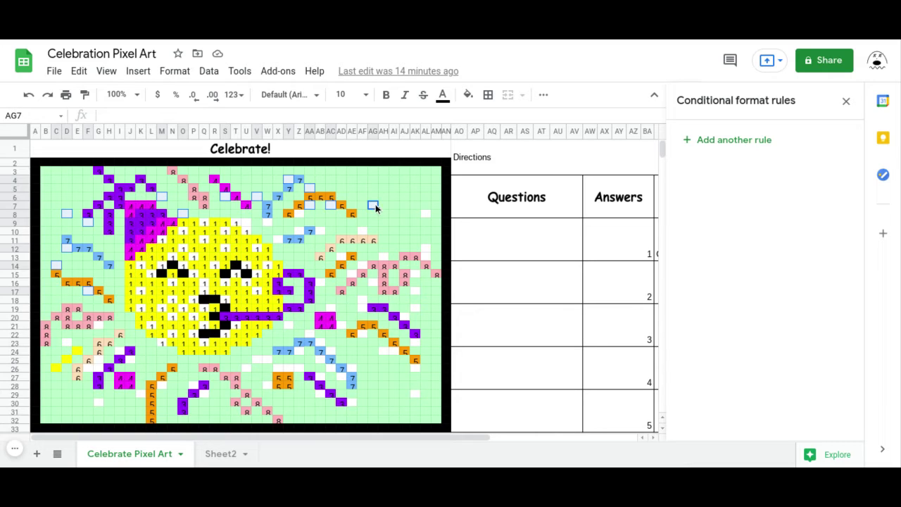
click(426, 213)
click(429, 249)
shift+click(426, 256)
click(363, 232)
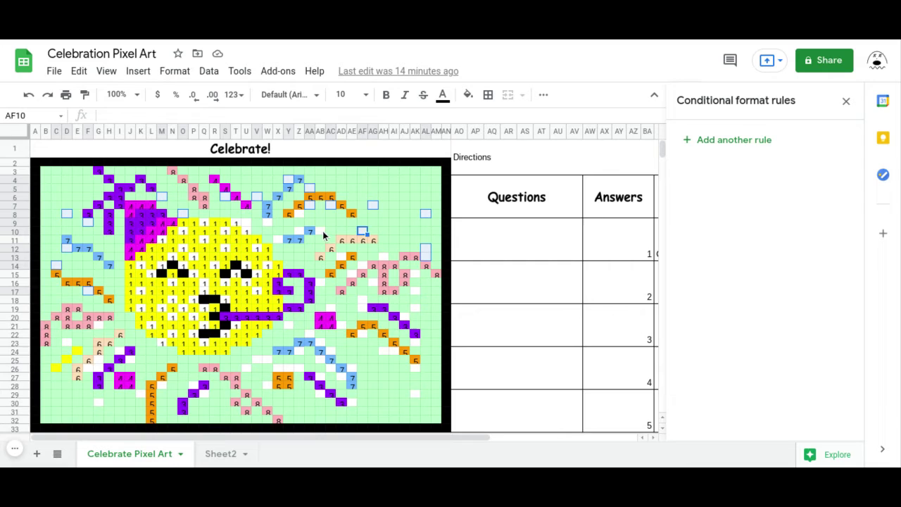
click(323, 231)
click(299, 215)
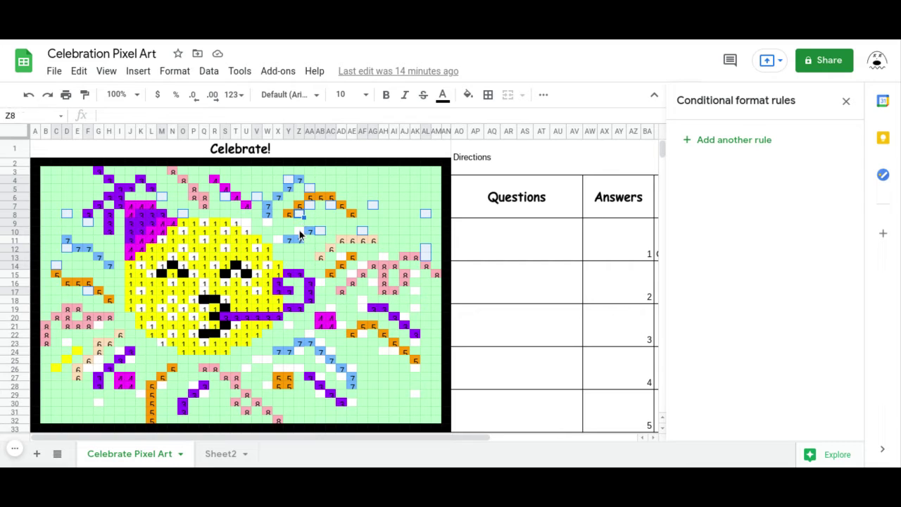
click(299, 231)
click(268, 223)
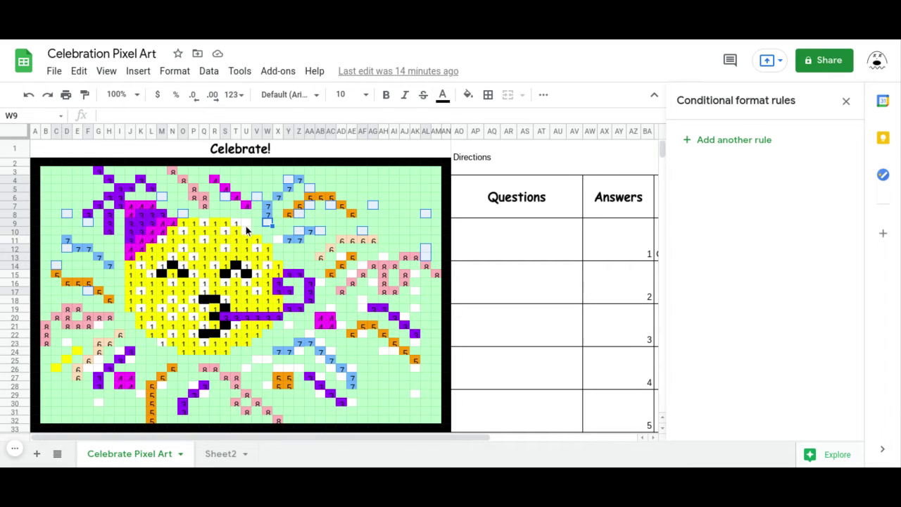
click(247, 223)
click(278, 240)
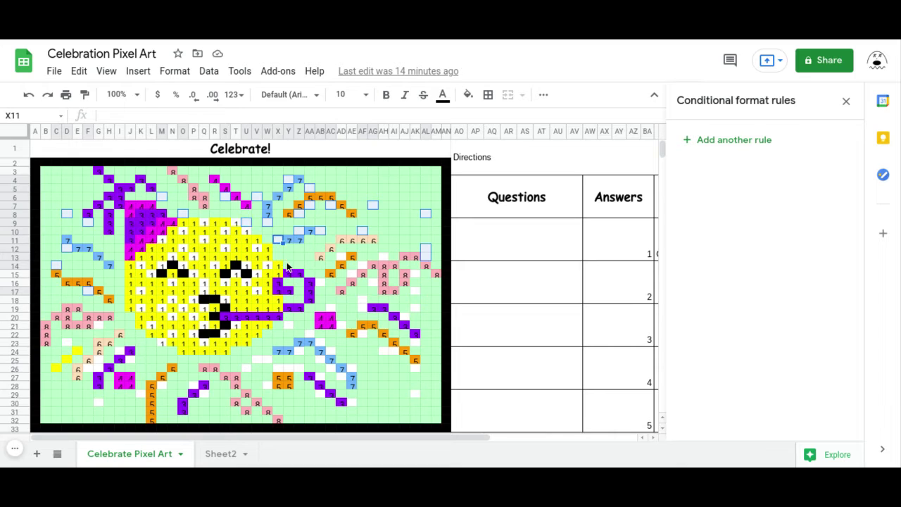
click(342, 266)
click(323, 283)
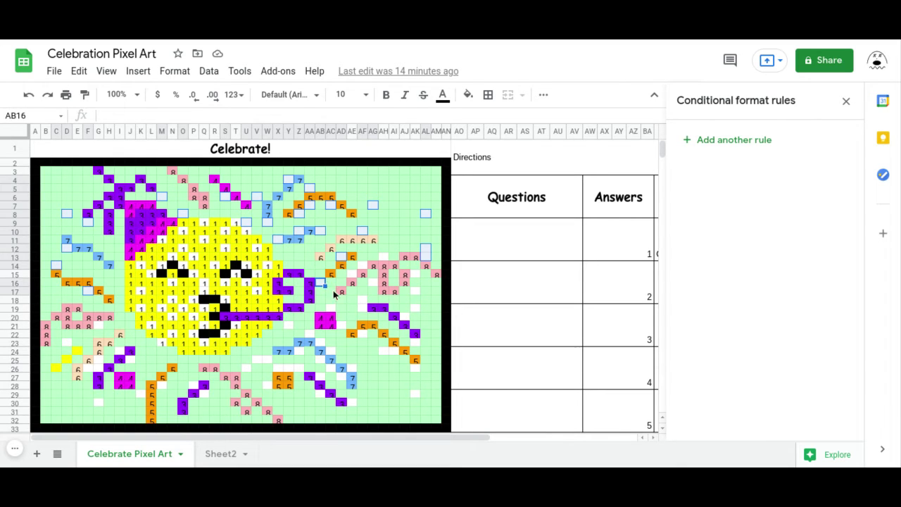
click(331, 308)
click(361, 306)
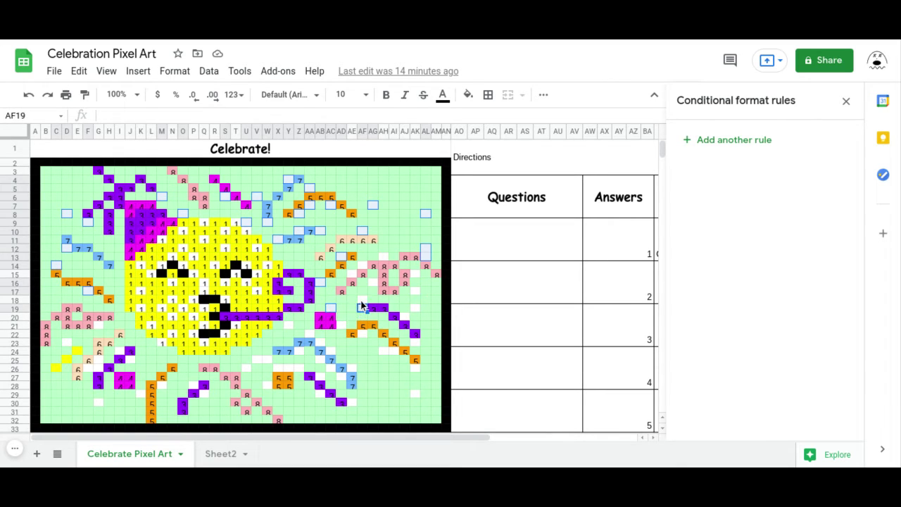
click(354, 274)
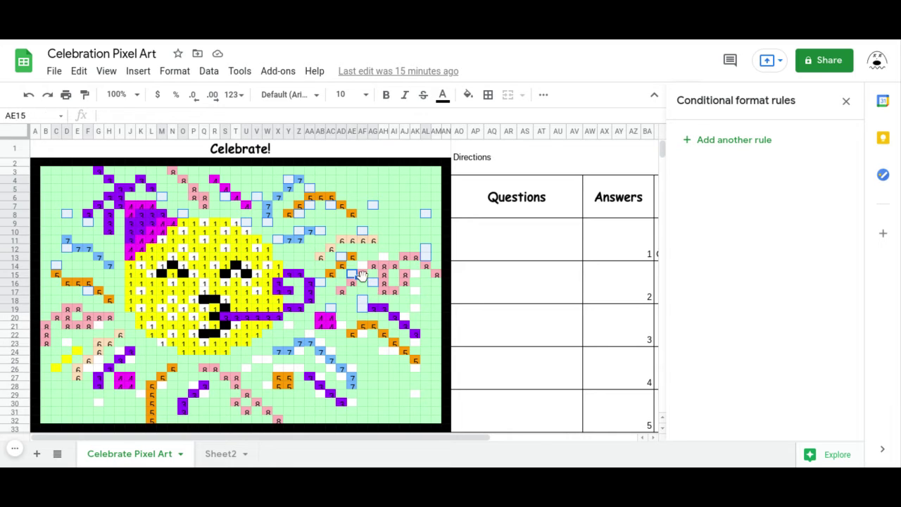
click(363, 266)
click(385, 250)
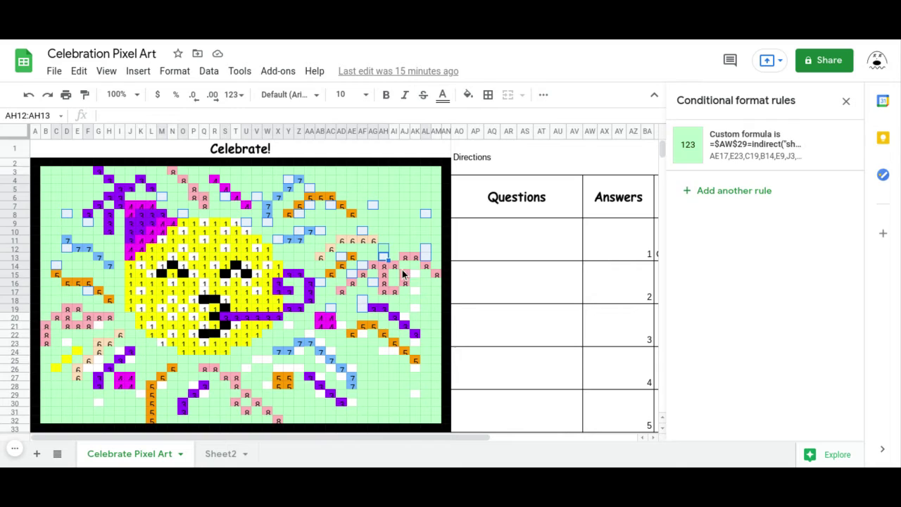
click(387, 257)
click(415, 274)
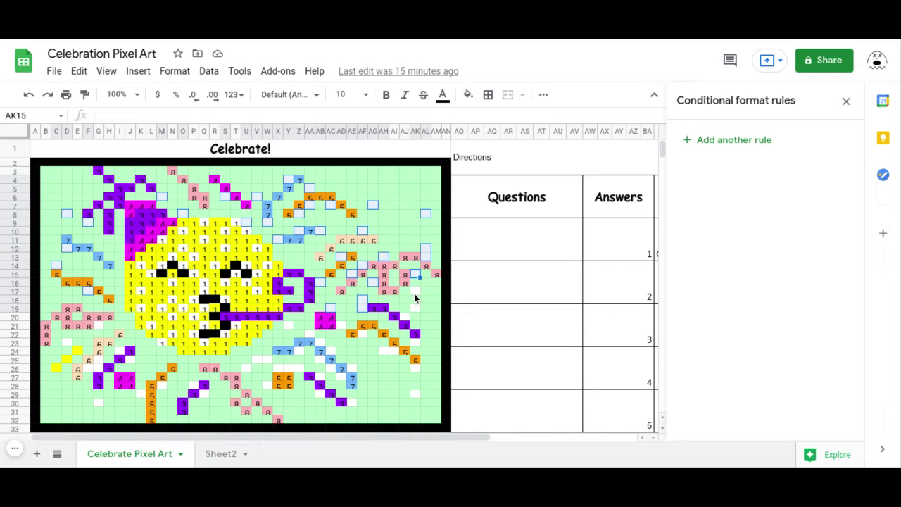
click(407, 321)
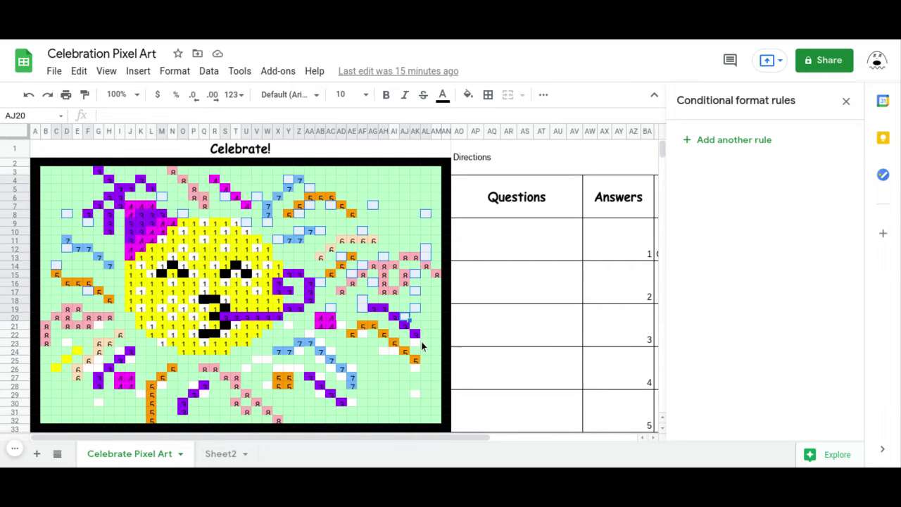
Step: Add the lower background pixels, AK28, AI24:AJ24, X26:Z26, P28, G30, F26:G26 and D23, to the selection
click(418, 395)
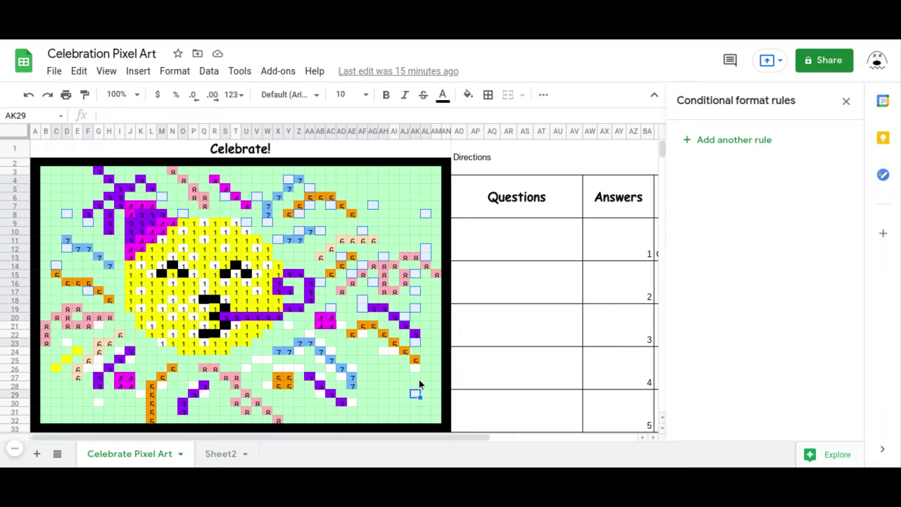
click(415, 368)
drag(392, 352, 379, 351)
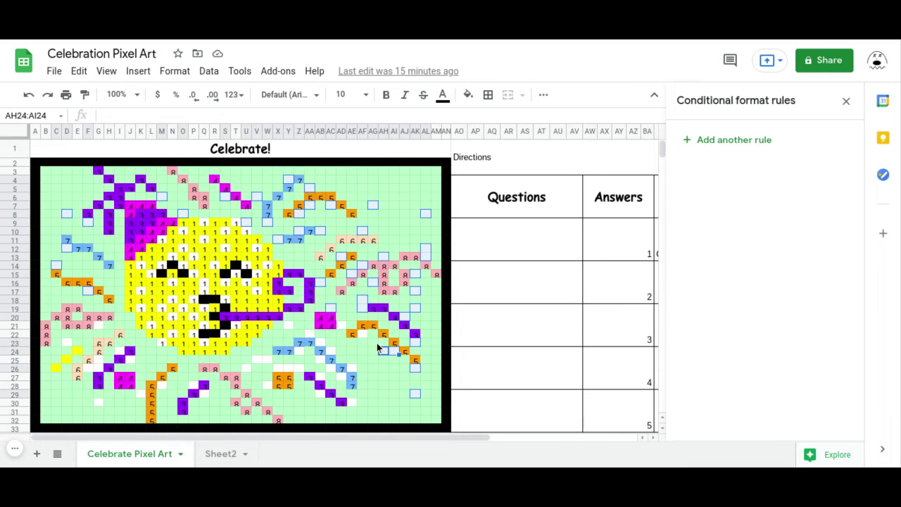
ctrl+click(364, 334)
click(343, 326)
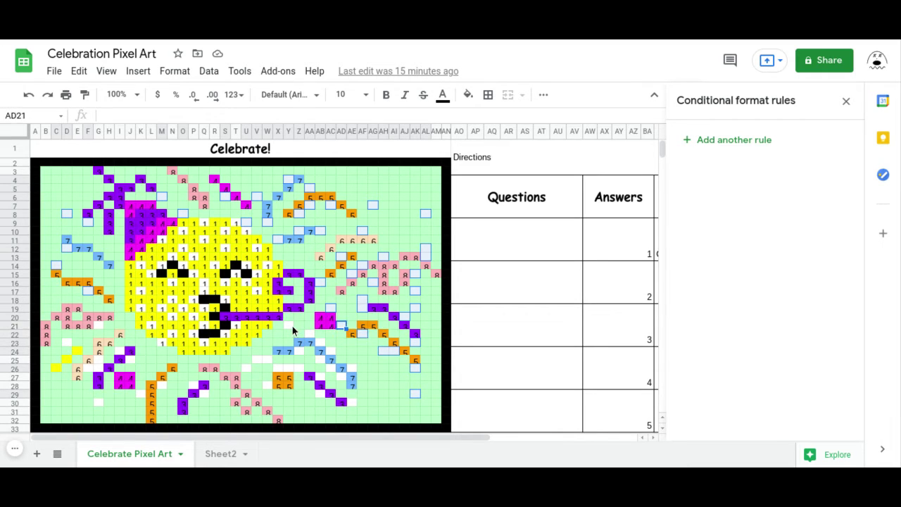
click(291, 326)
click(312, 338)
click(321, 343)
click(353, 368)
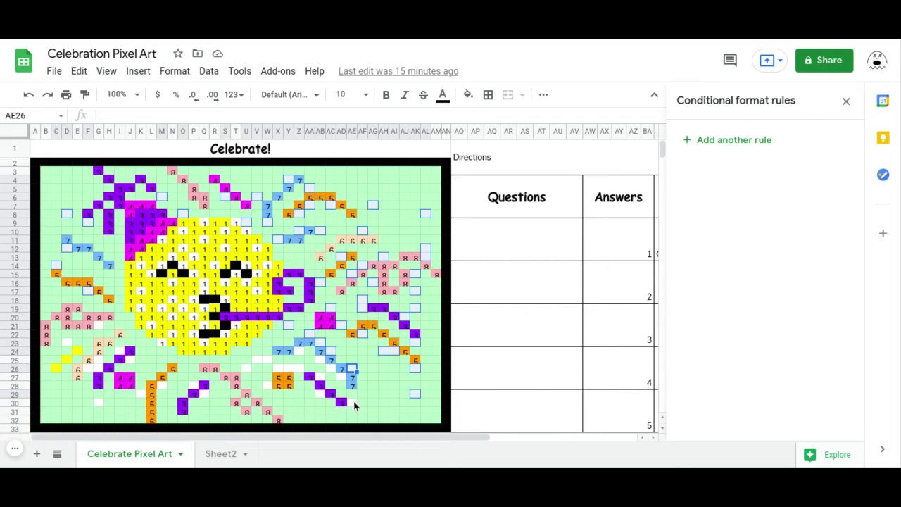
click(353, 403)
click(321, 402)
click(322, 377)
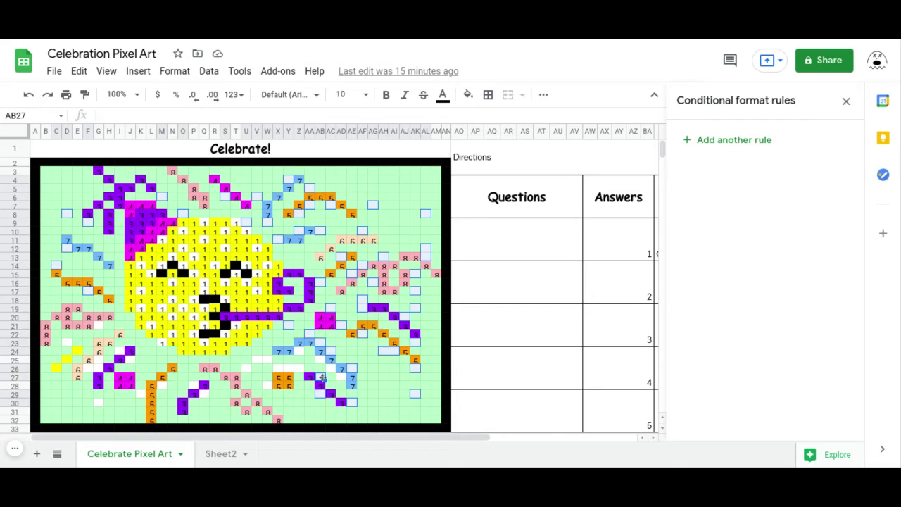
click(341, 380)
click(318, 360)
click(301, 366)
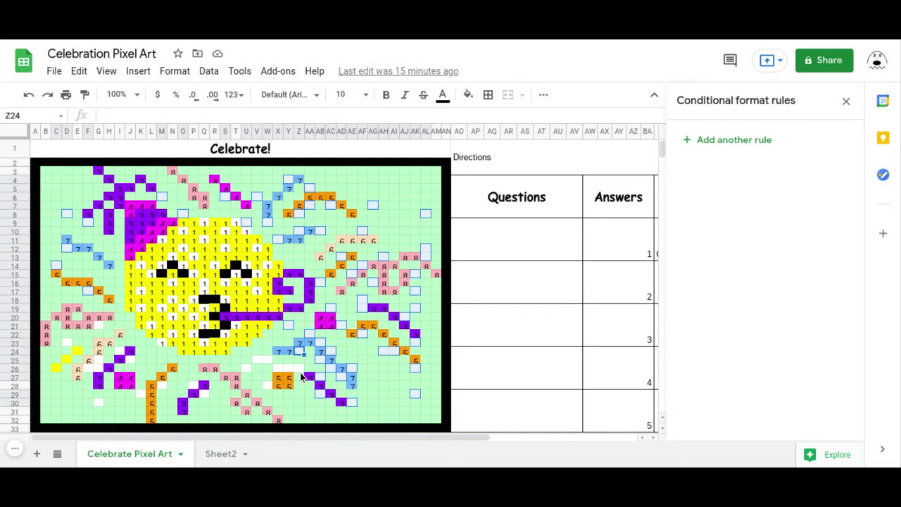
drag(300, 368, 274, 366)
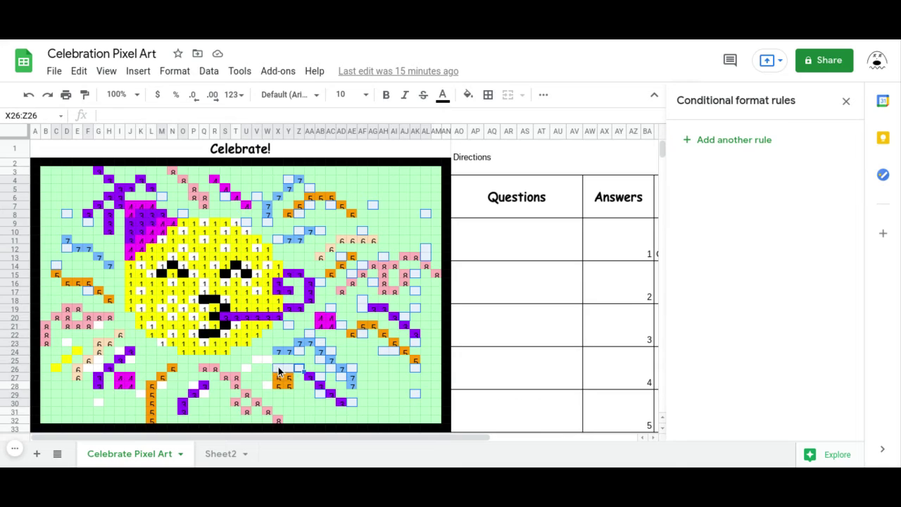
click(259, 366)
click(247, 367)
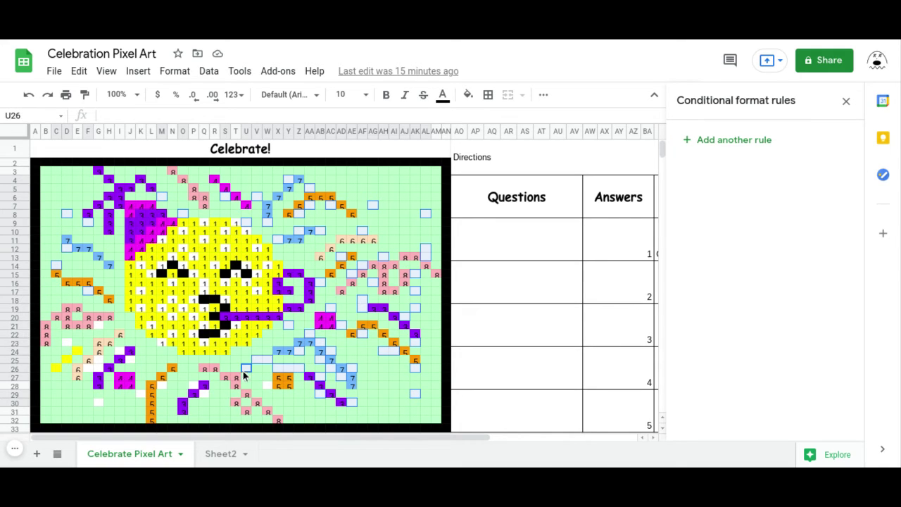
click(268, 388)
click(195, 386)
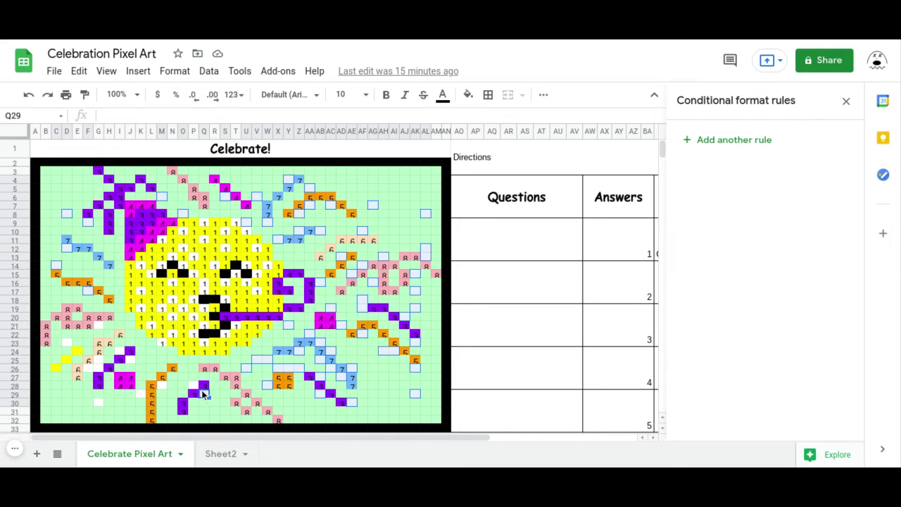
click(164, 386)
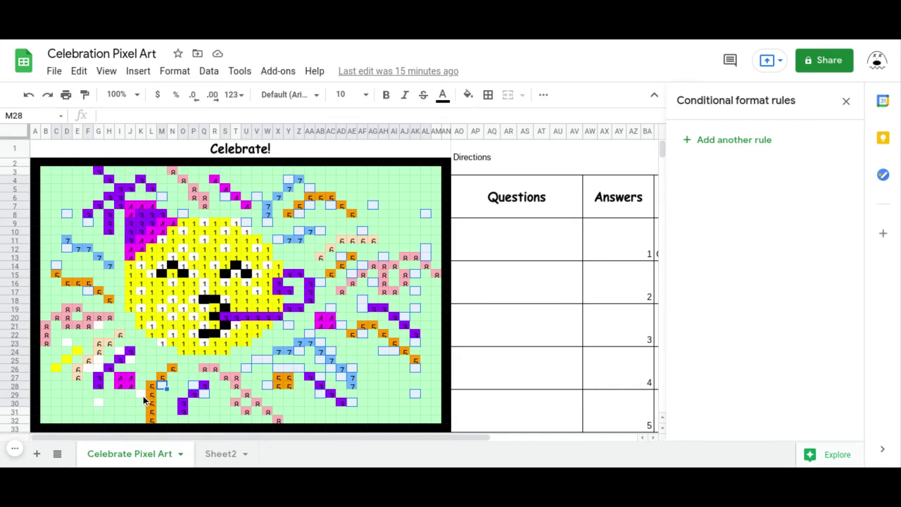
click(142, 394)
click(98, 402)
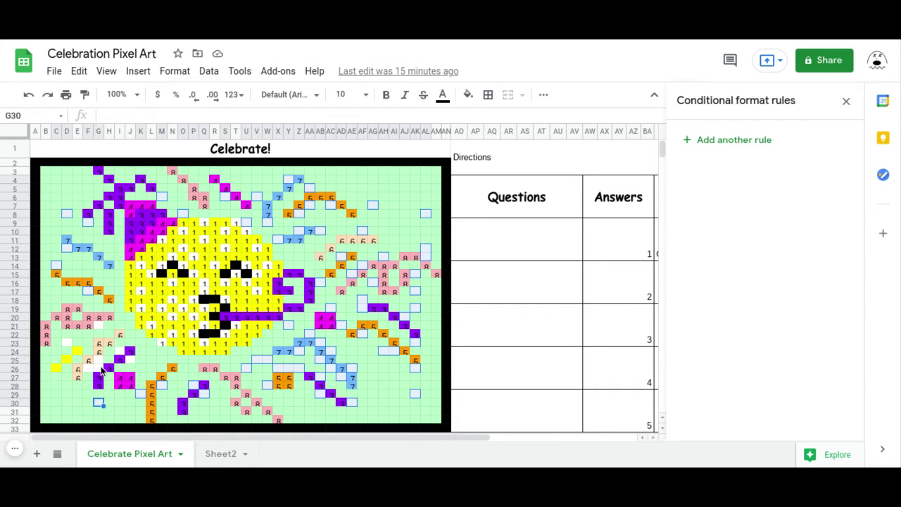
drag(91, 372, 100, 371)
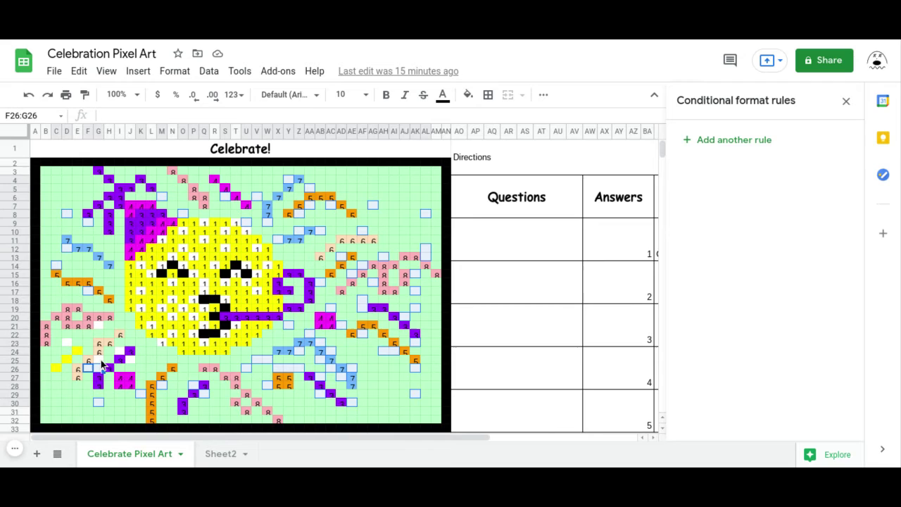
click(99, 360)
click(121, 361)
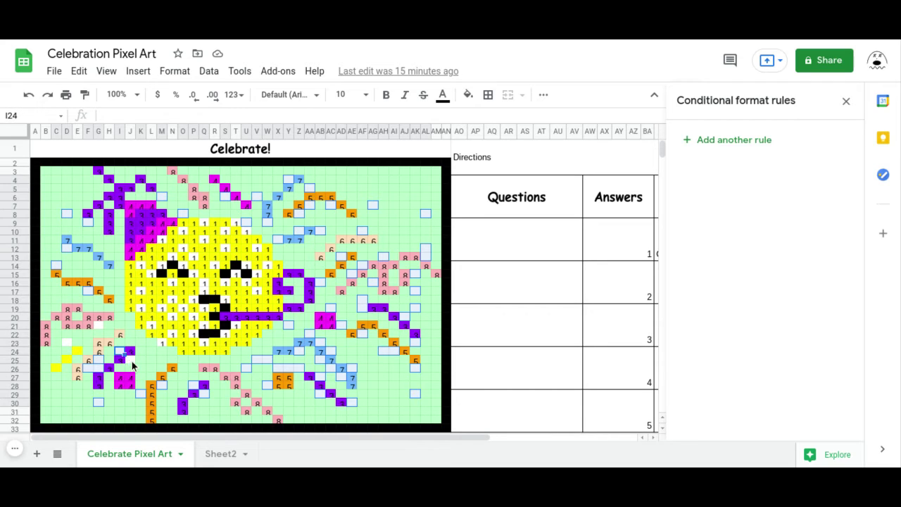
click(132, 361)
click(100, 329)
click(67, 345)
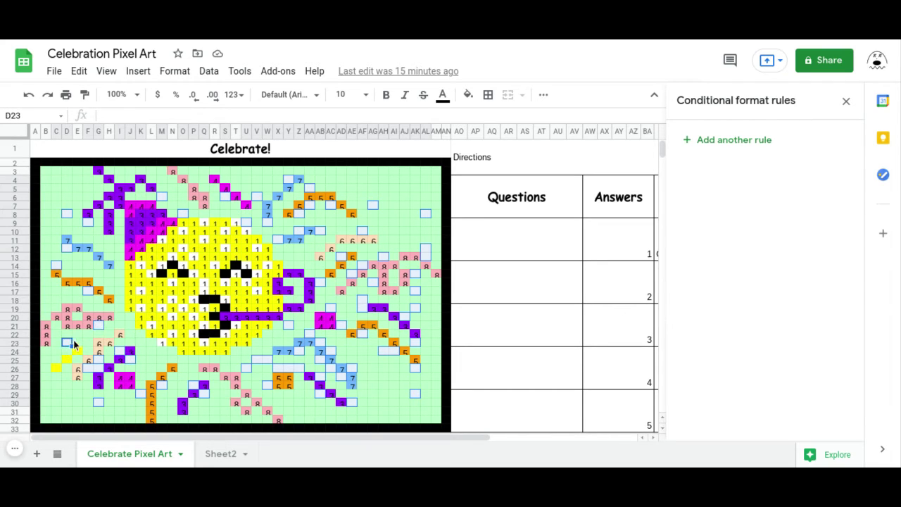
Step: Add a new rule with the custom formula =$AW$29=indirect("sheet2!E45")
click(706, 143)
click(728, 274)
scroll(761, 399, down, 2)
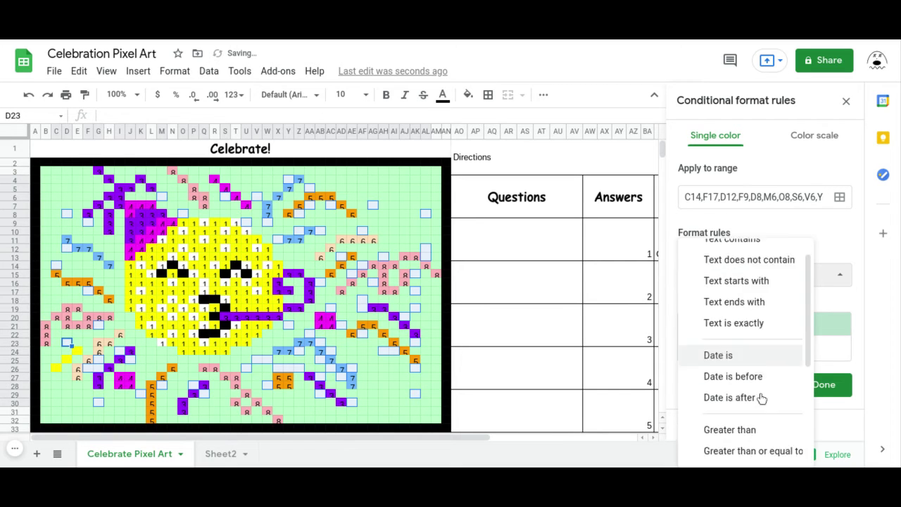
scroll(761, 398, down, 2)
click(734, 460)
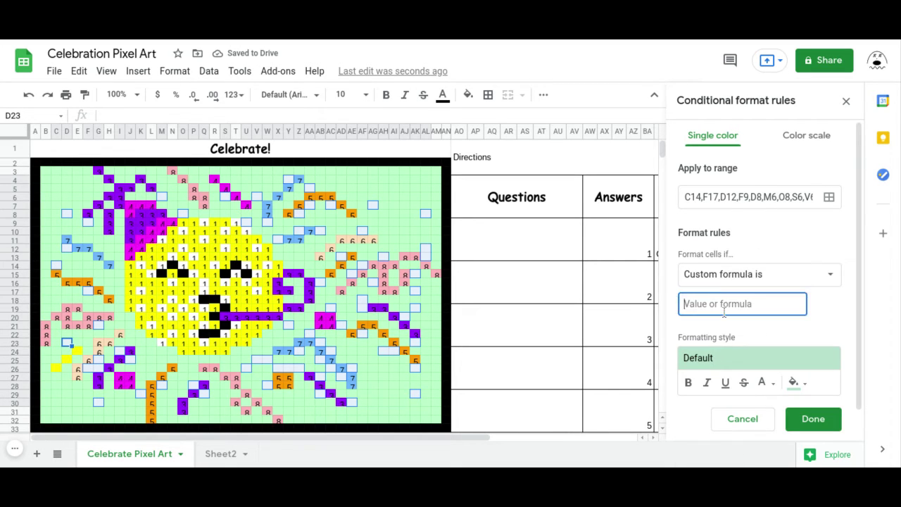
text(W$24=indirect("sheet2!E44"))
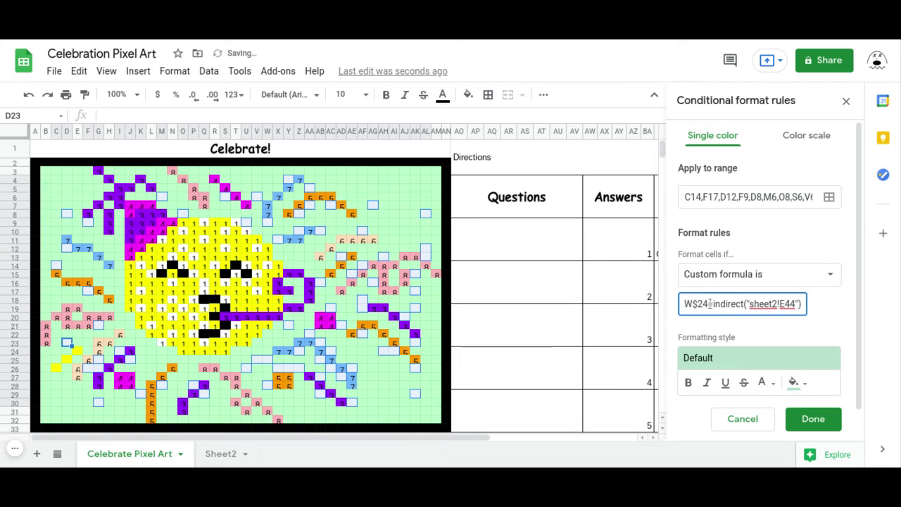
key(BackSpace)
text(9)
key(Home)
text(A)
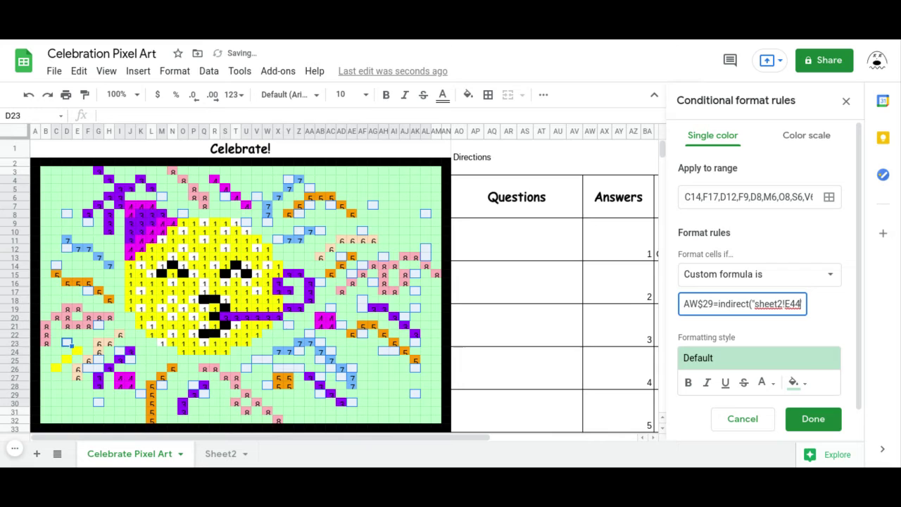
key(BackSpace)
text(5)
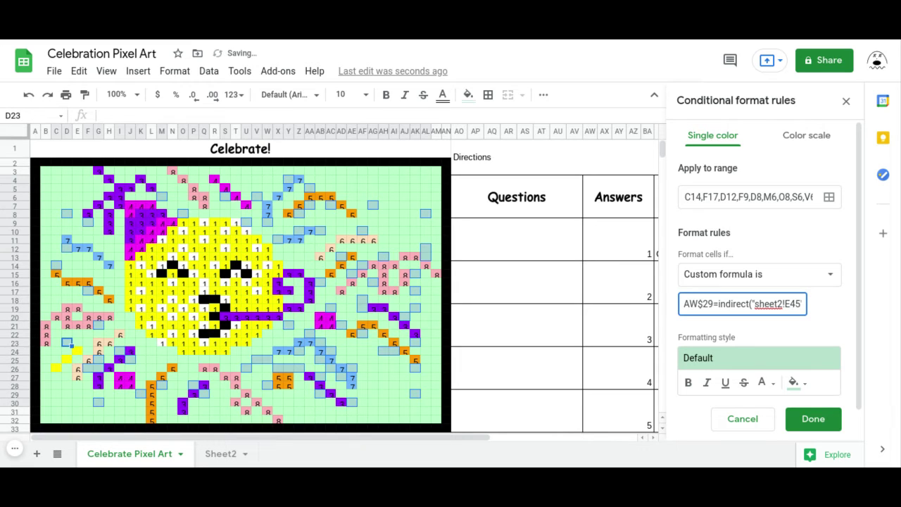
Step: Give the rule a light green fill and save it
click(801, 384)
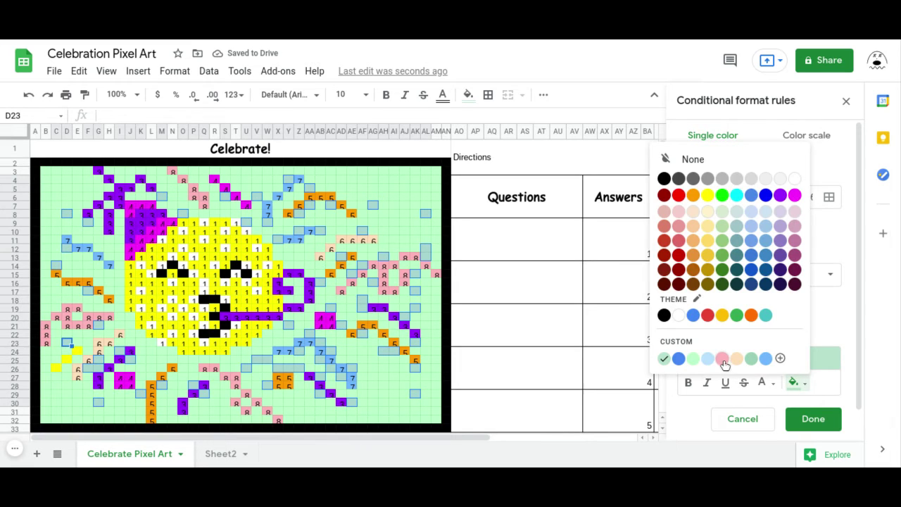
click(693, 359)
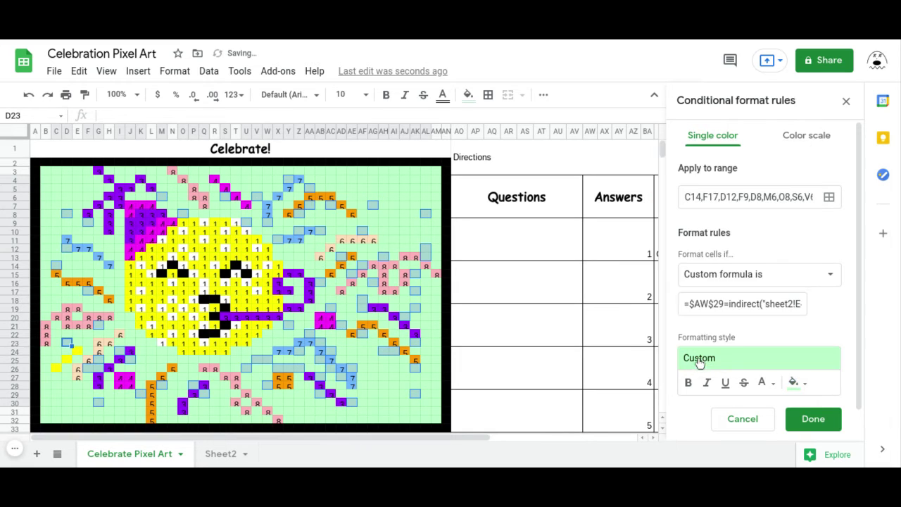
triple_click(754, 307)
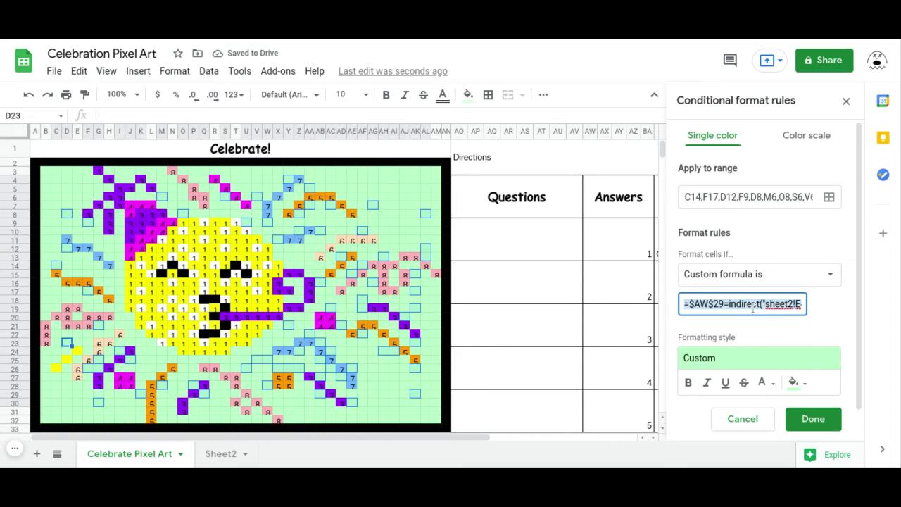
click(813, 418)
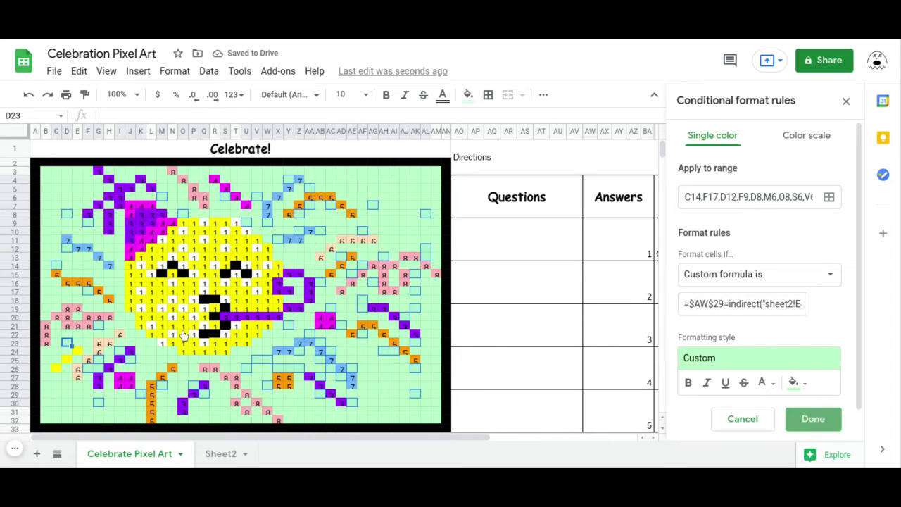
Step: Start a new selection of face cells: N22, L21, M23, K19, K17, M14, O10, Q9, T9, U10, S10
click(162, 344)
click(173, 335)
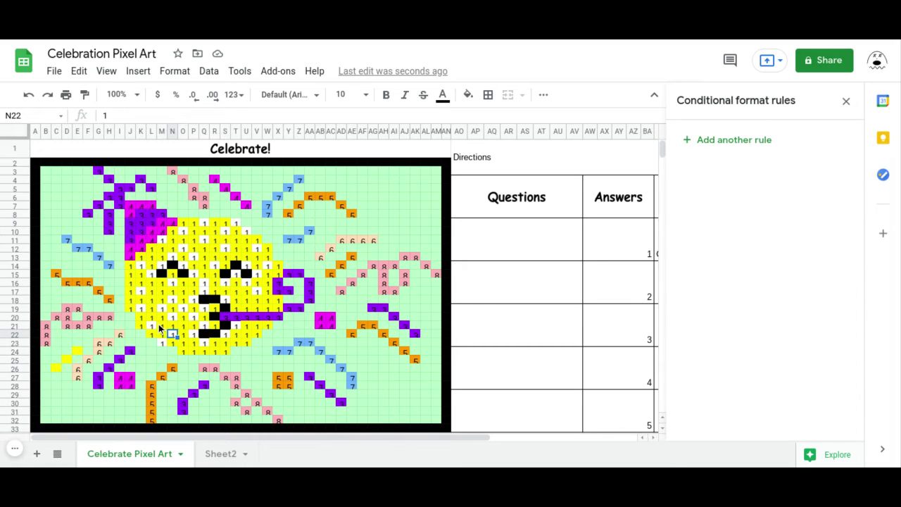
ctrl+click(151, 325)
ctrl+click(162, 343)
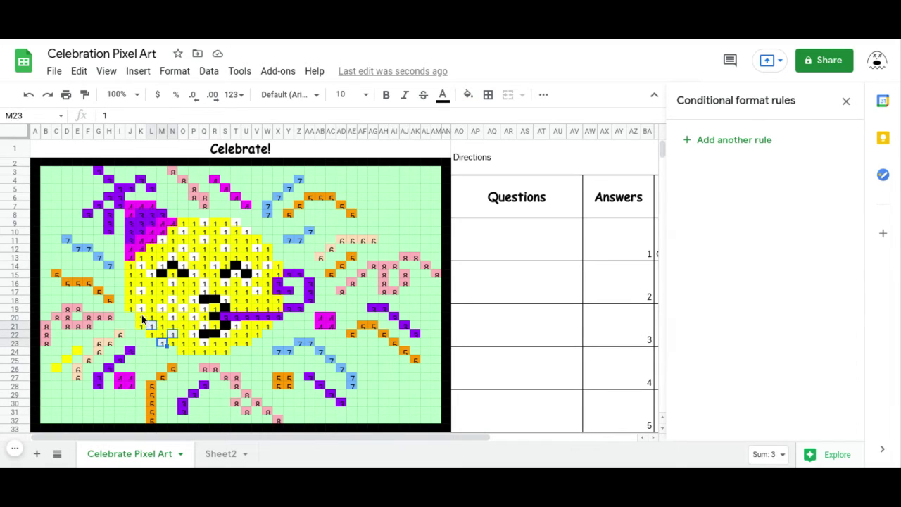
ctrl+click(141, 309)
ctrl+click(162, 309)
ctrl+click(173, 318)
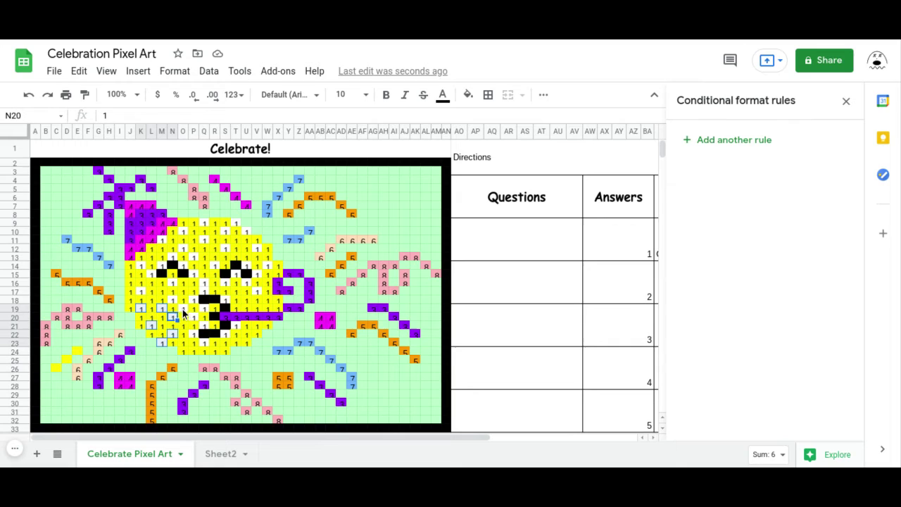
ctrl+click(176, 311)
ctrl+click(174, 301)
ctrl+click(141, 292)
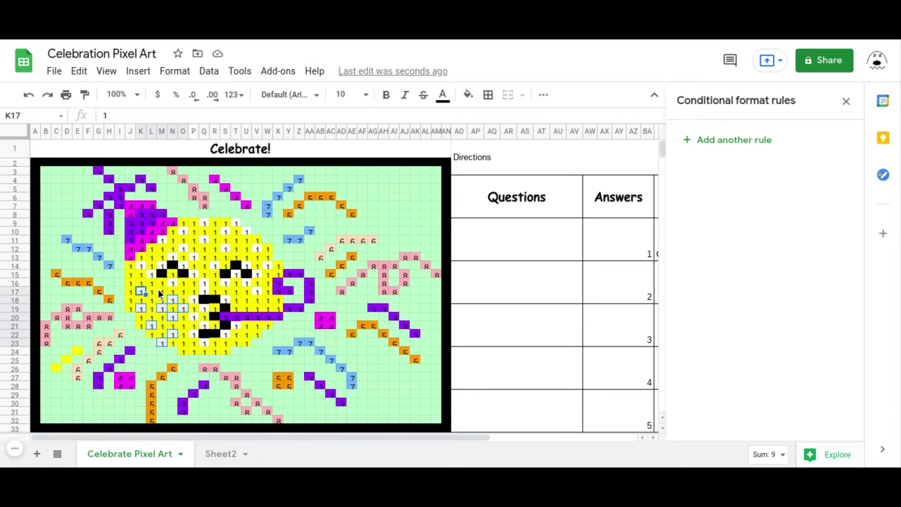
ctrl+click(172, 283)
ctrl+click(151, 275)
ctrl+click(161, 266)
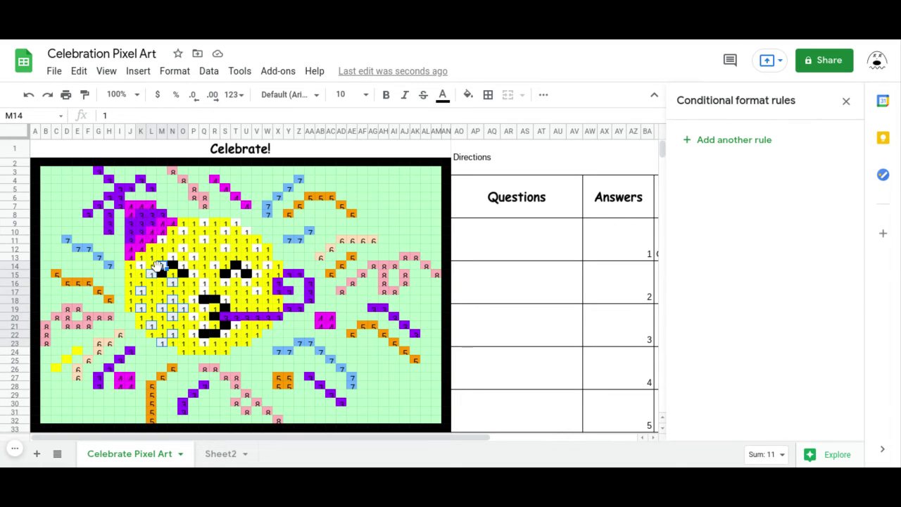
ctrl+click(151, 266)
ctrl+click(141, 266)
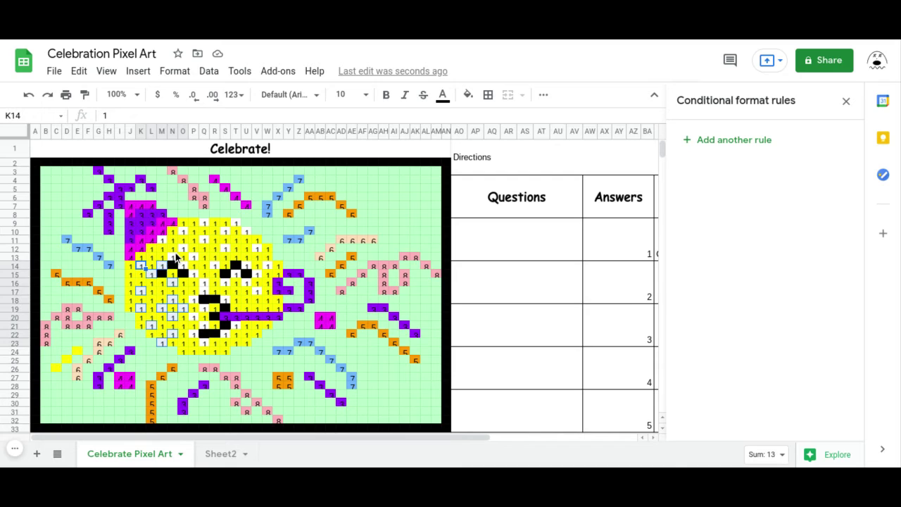
ctrl+click(174, 258)
ctrl+click(182, 250)
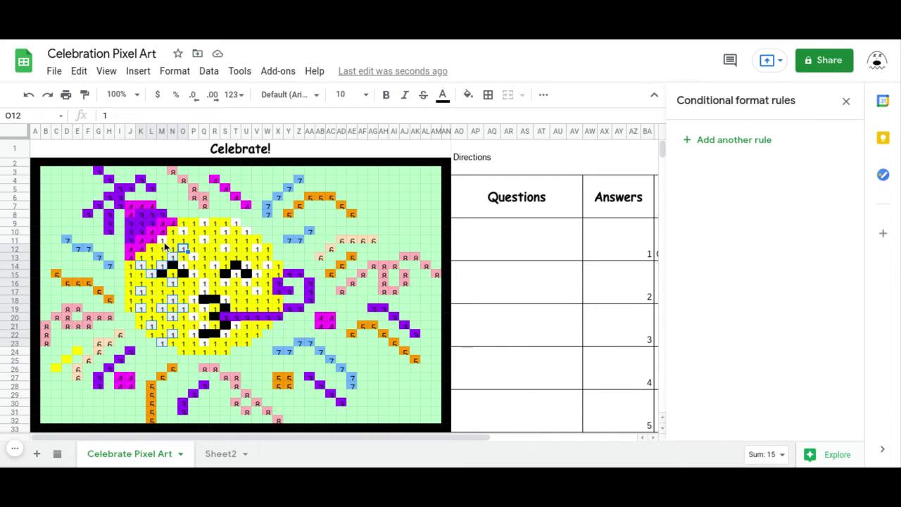
ctrl+click(163, 240)
ctrl+click(185, 232)
ctrl+click(206, 224)
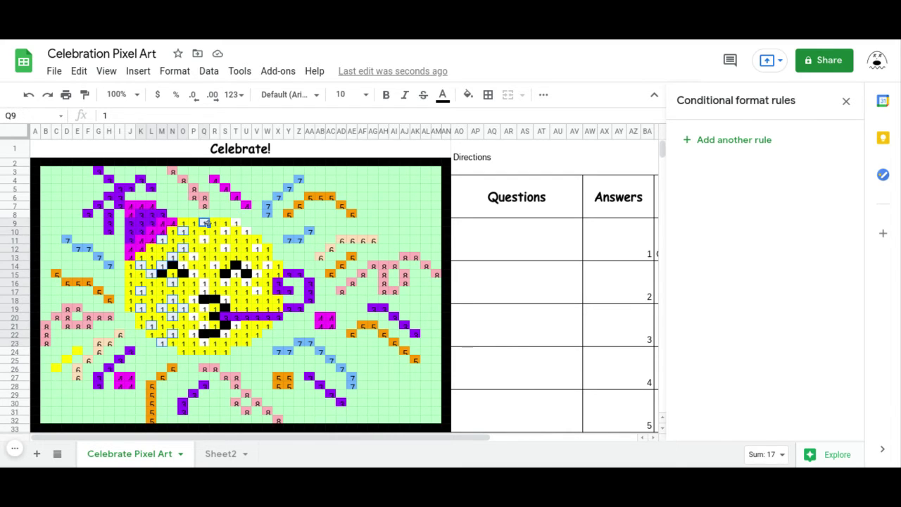
ctrl+click(237, 224)
ctrl+click(246, 234)
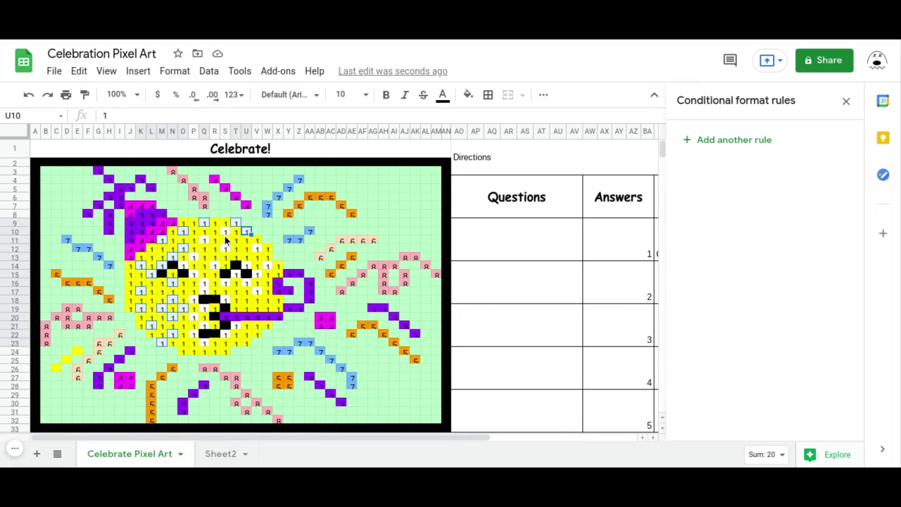
ctrl+click(224, 233)
Step: Add the remaining face cells S12, V12, W14, R14, P15, S16, V17 and those around the mouth
ctrl+click(205, 246)
ctrl+click(225, 250)
ctrl+click(258, 254)
ctrl+click(268, 269)
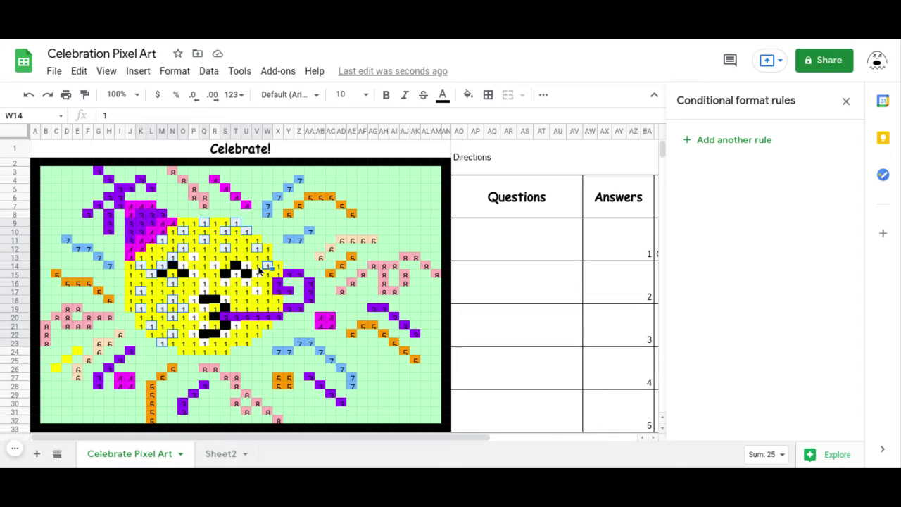
ctrl+click(248, 267)
ctrl+click(235, 275)
ctrl+click(214, 266)
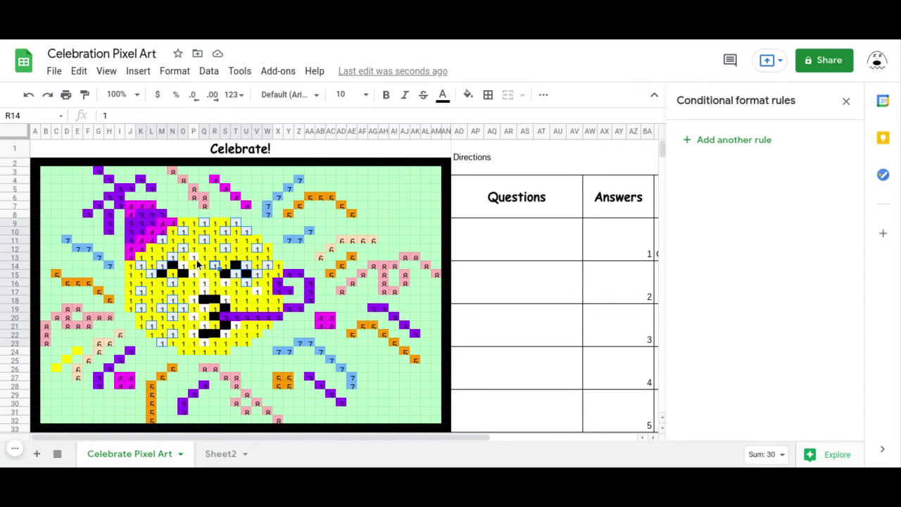
ctrl+click(193, 266)
ctrl+click(204, 274)
ctrl+click(193, 275)
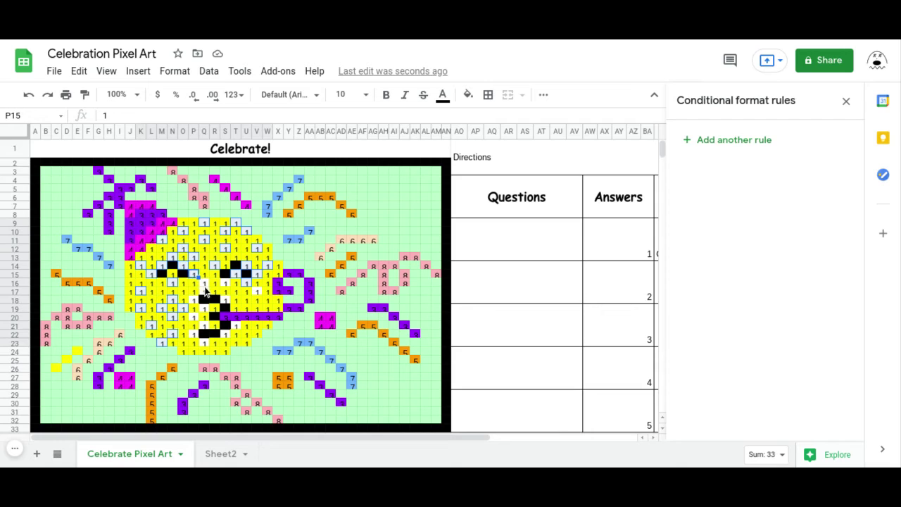
ctrl+click(206, 291)
ctrl+click(227, 284)
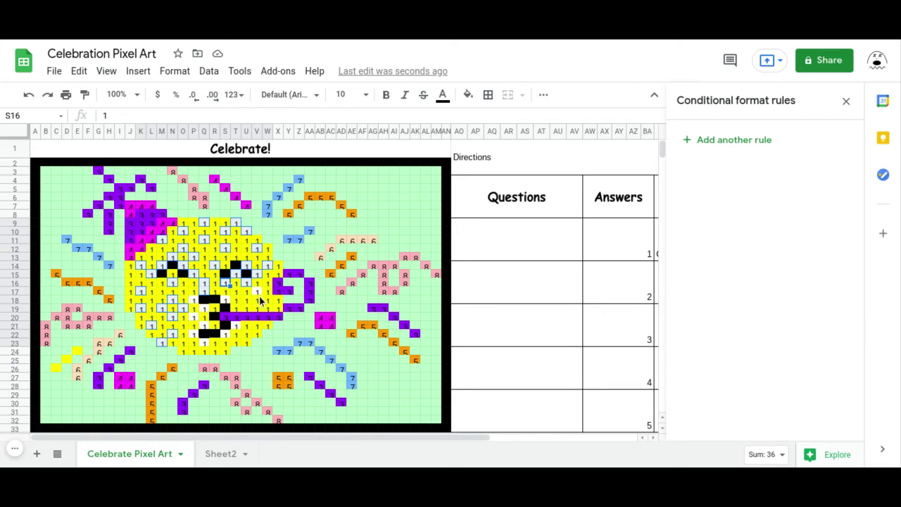
ctrl+click(258, 292)
ctrl+click(215, 309)
ctrl+click(194, 300)
ctrl+click(203, 308)
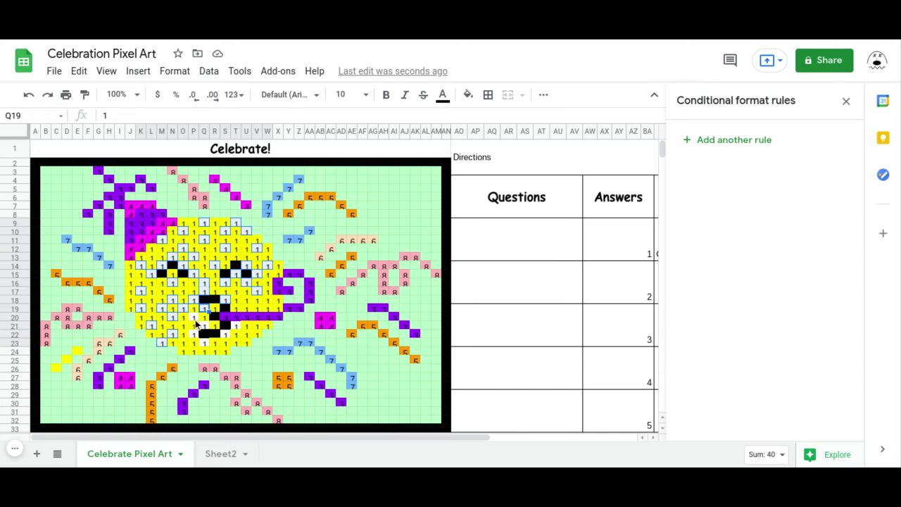
ctrl+click(195, 317)
ctrl+click(204, 326)
ctrl+click(194, 335)
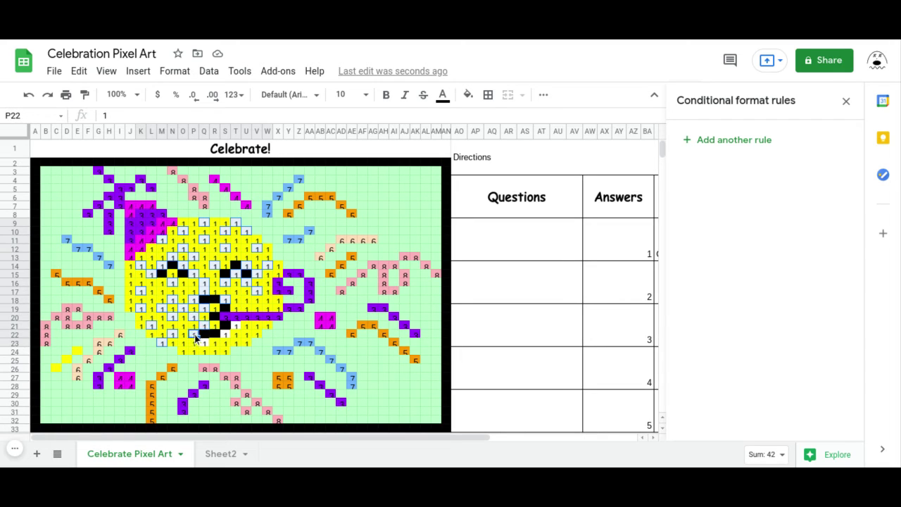
ctrl+click(206, 344)
ctrl+click(225, 336)
ctrl+click(235, 326)
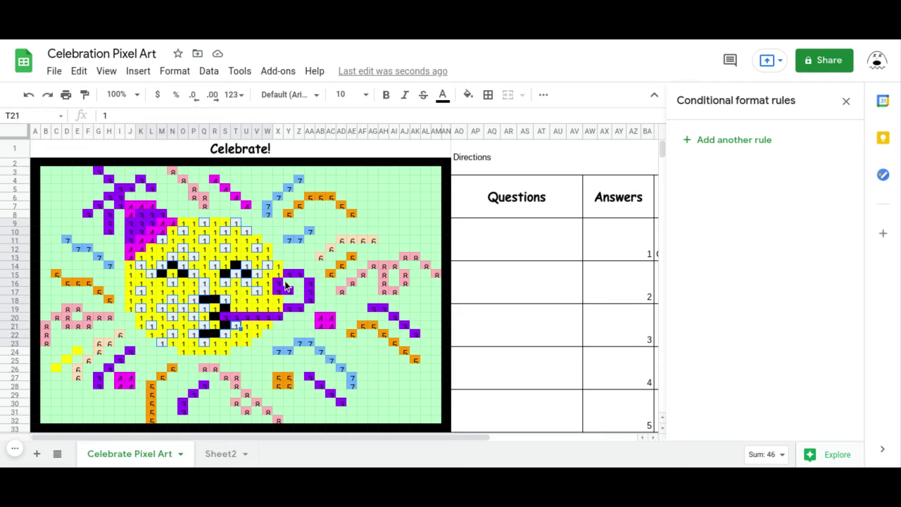
Step: Add a custom-formula rule with the pasted =$AW$29=indirect(...) formula and a yellow fill, and save it
click(727, 151)
click(770, 286)
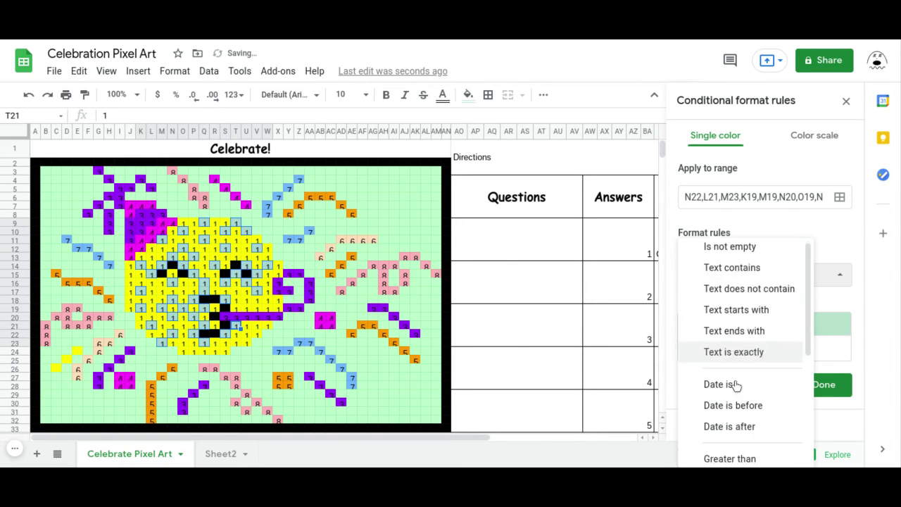
scroll(737, 385, down, 5)
click(743, 454)
click(729, 310)
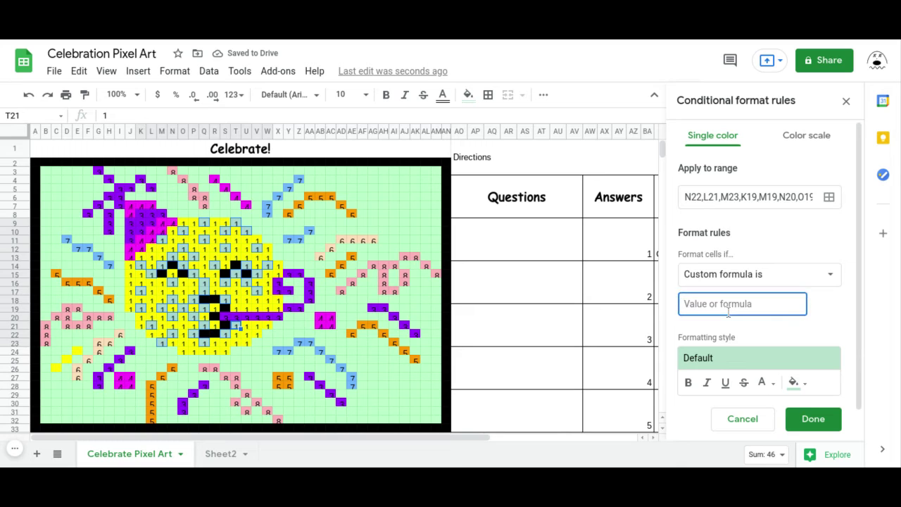
key(ctrl+v)
click(794, 382)
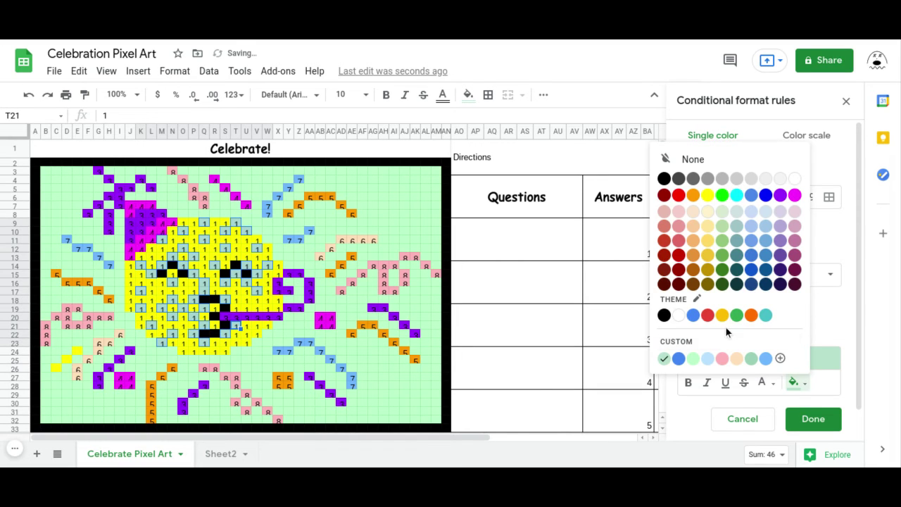
click(709, 196)
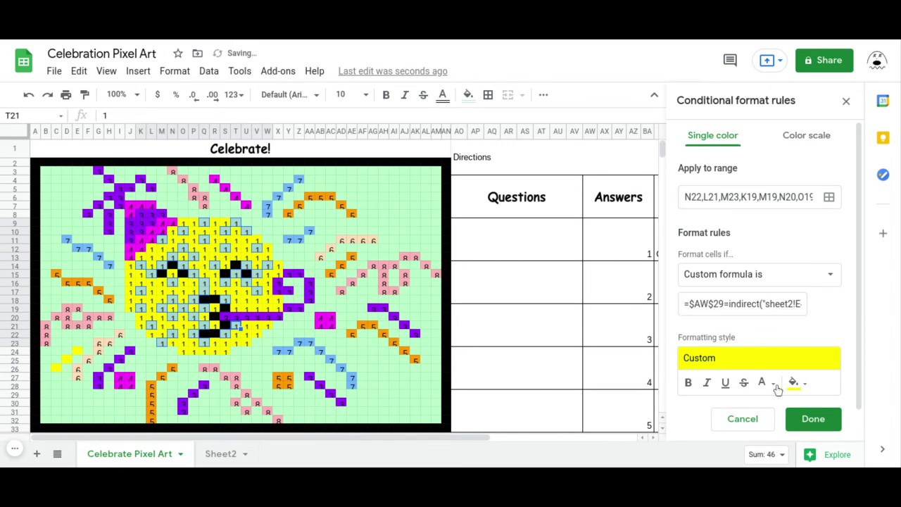
click(812, 421)
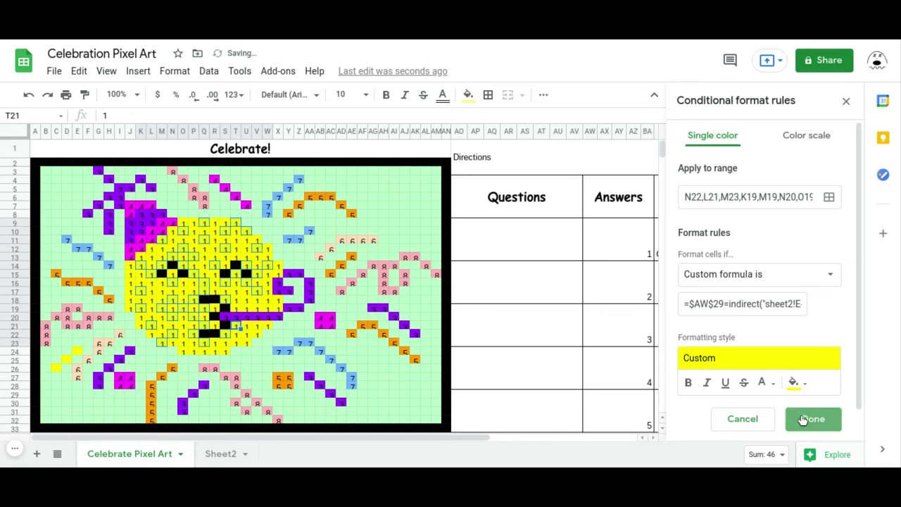
Step: Close the rules panel and clear the placeholder numbers 41–45 from the Questions cells in column G
click(845, 103)
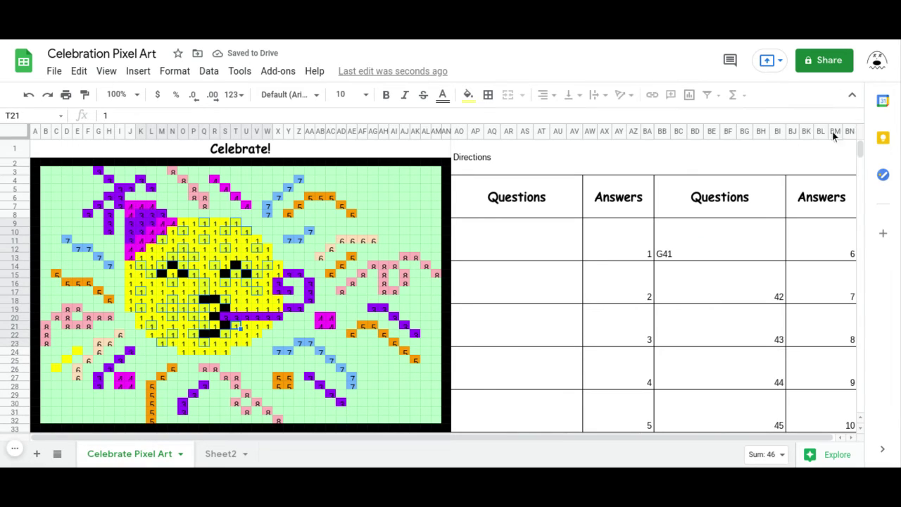
click(758, 415)
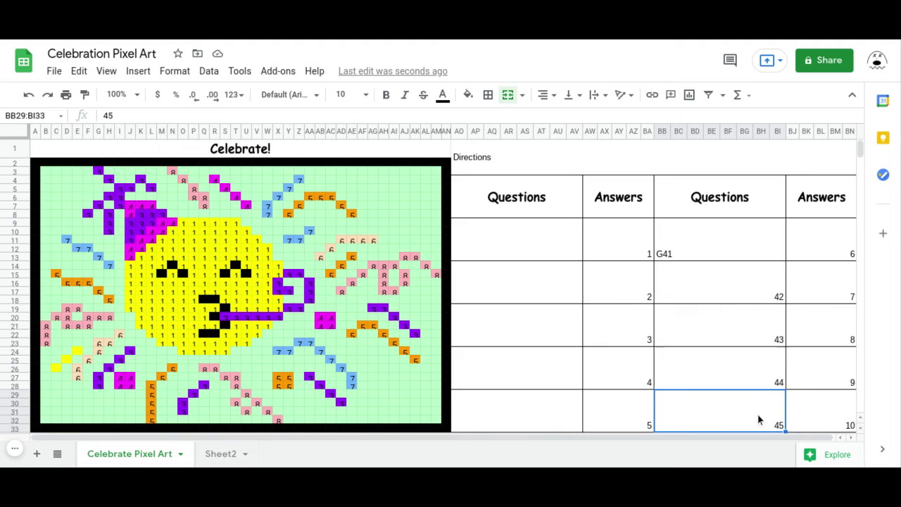
key(Delete)
key(Up)
key(Delete)
key(Up)
key(Delete)
key(Up)
key(Delete)
key(Up)
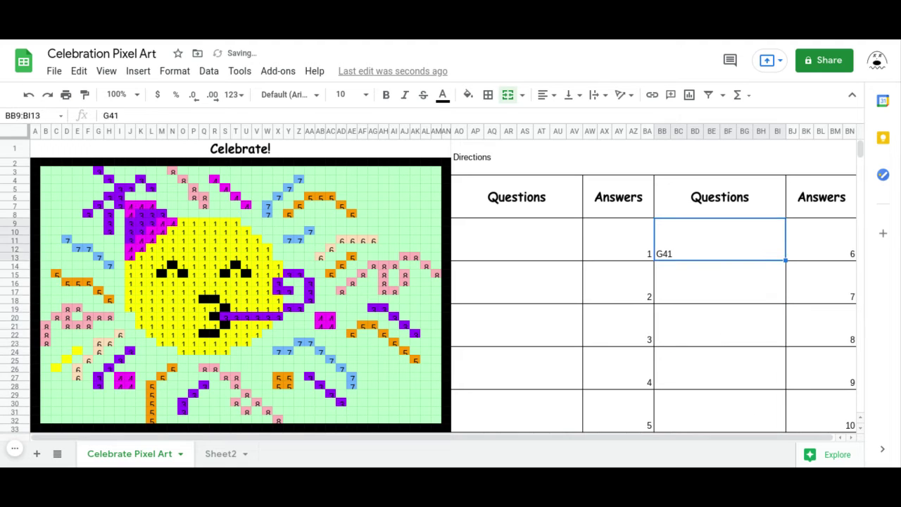
key(Delete)
Step: Delete the placeholder numbers from every pixel-art cell in B3:AM32
drag(49, 173, 436, 421)
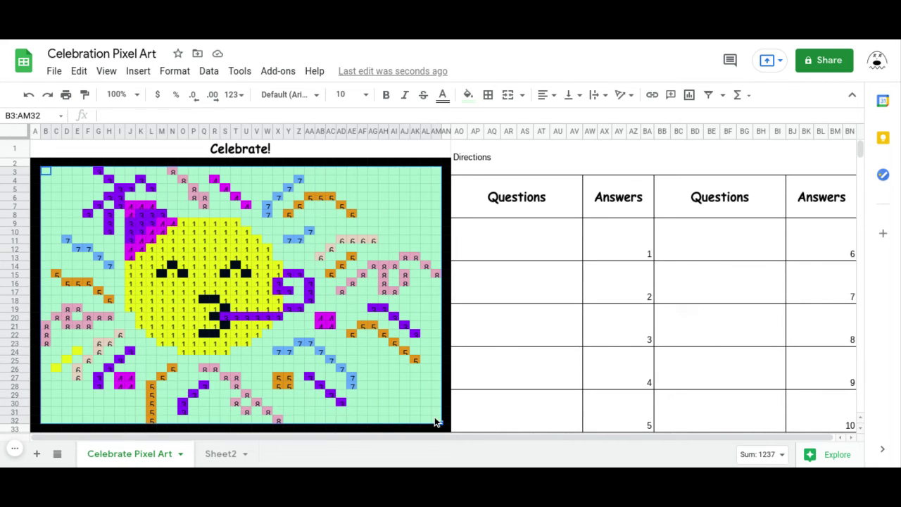
key(Delete)
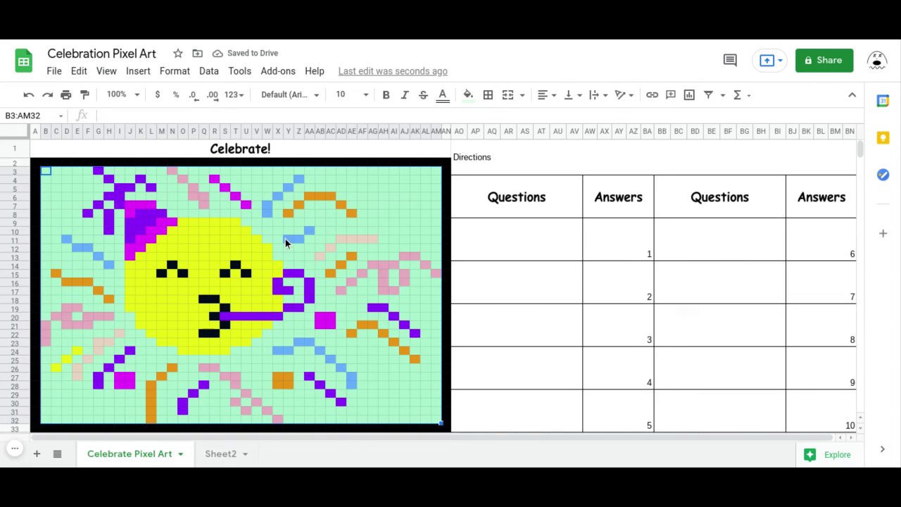
click(175, 71)
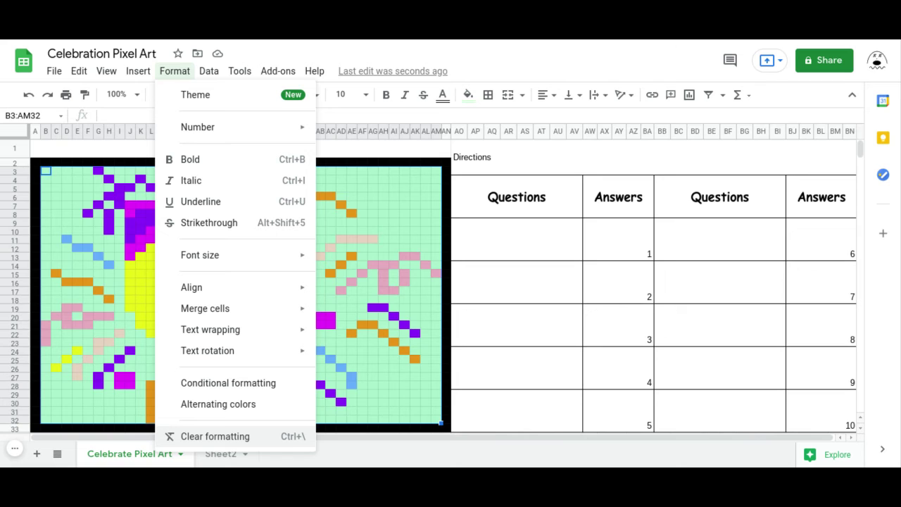
click(367, 374)
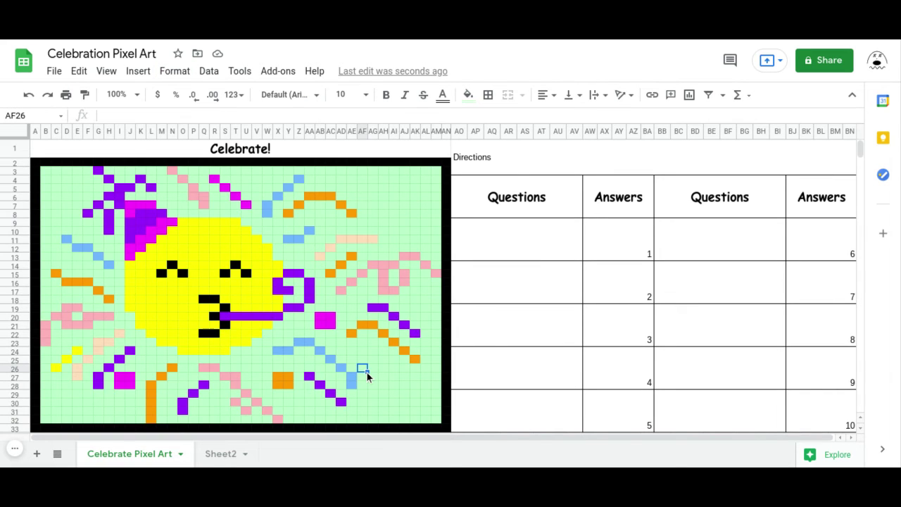
drag(47, 169, 437, 422)
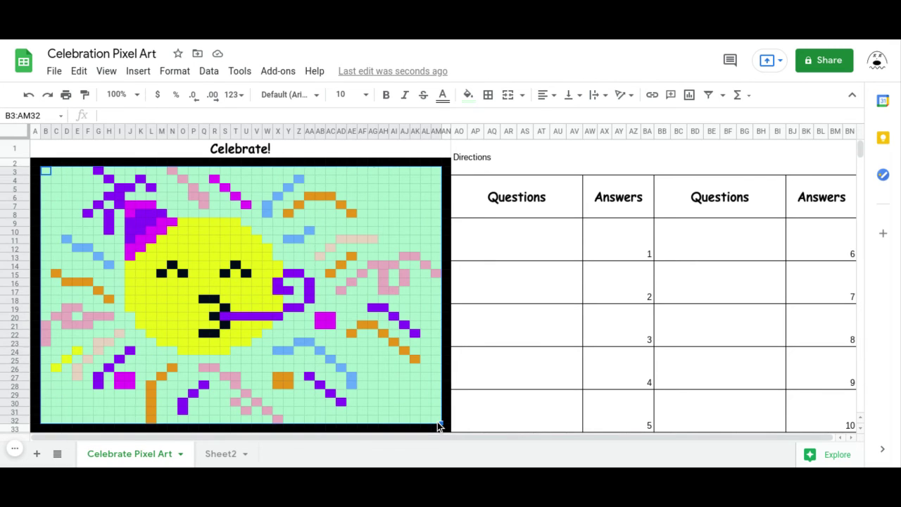
click(510, 373)
click(803, 417)
key(Up)
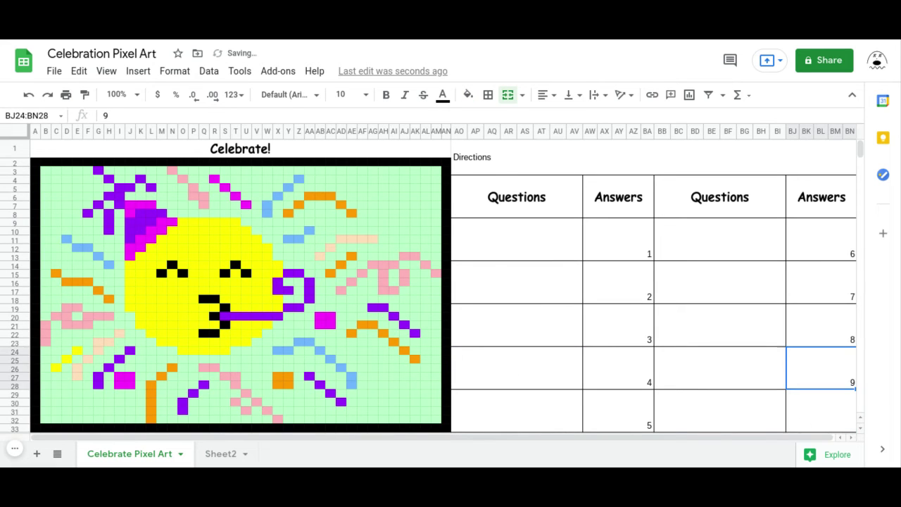
key(Up)
key(Up)
key(Up)
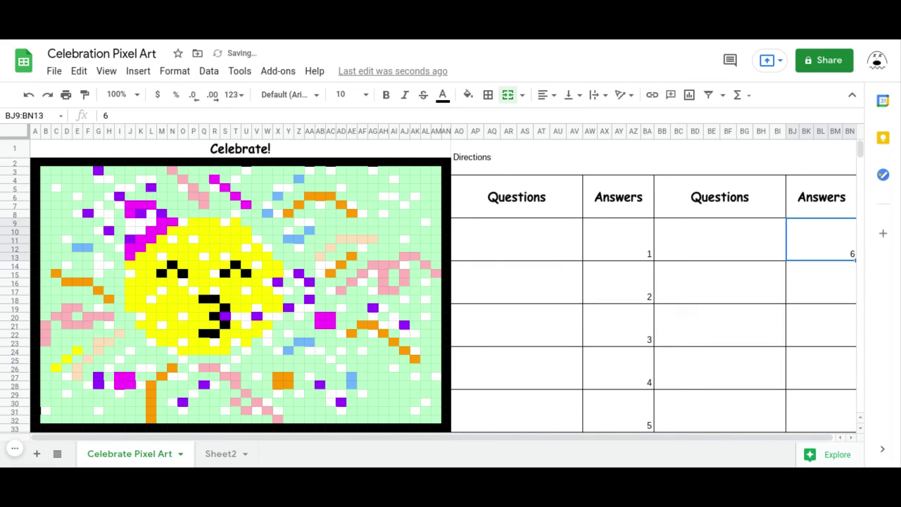
key(Left)
key(Left)
key(Delete)
key(Down)
key(Delete)
key(Down)
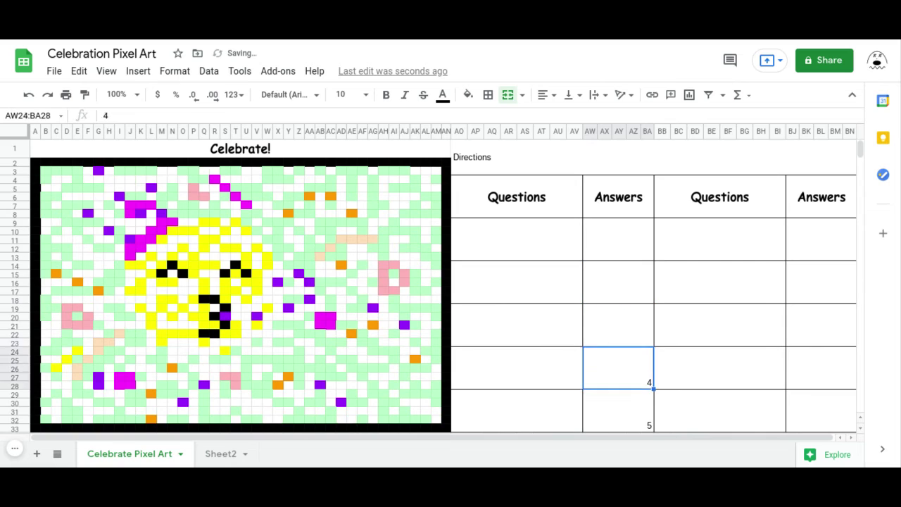
key(Delete)
key(Down)
key(Delete)
key(Down)
key(Delete)
key(Up)
key(Up)
key(Up)
key(Up)
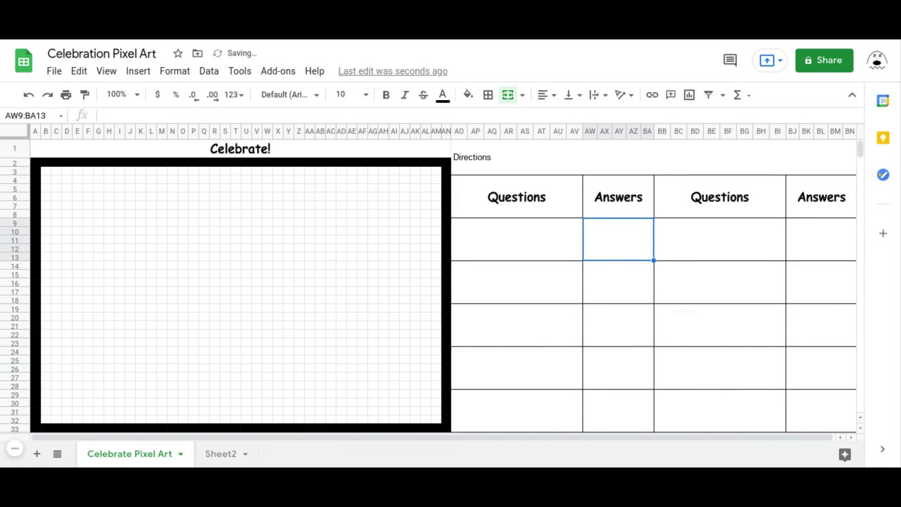
text(1)
key(Return)
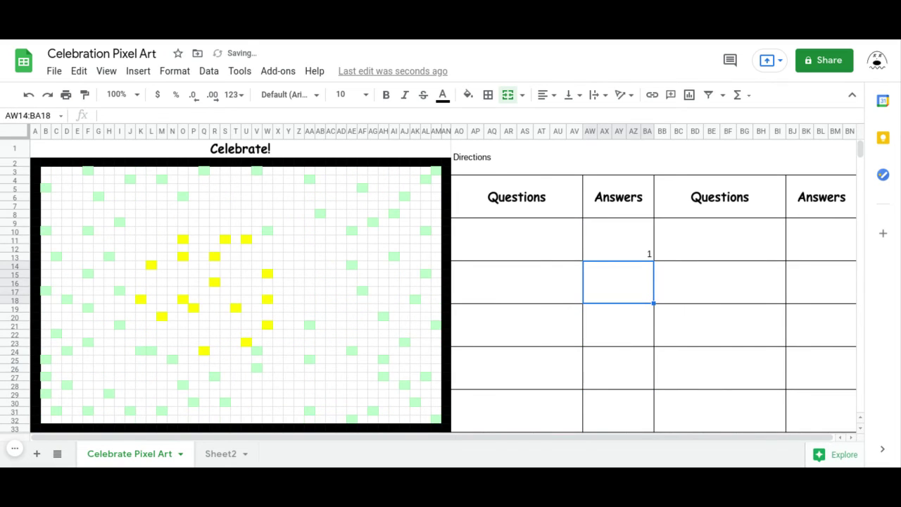
text(2)
key(Return)
text(3)
key(Return)
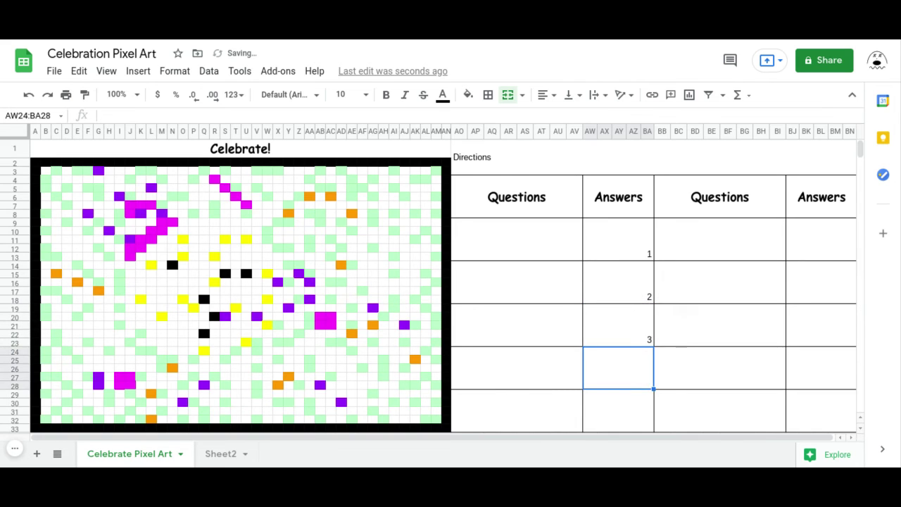
text(4)
key(Return)
text(5)
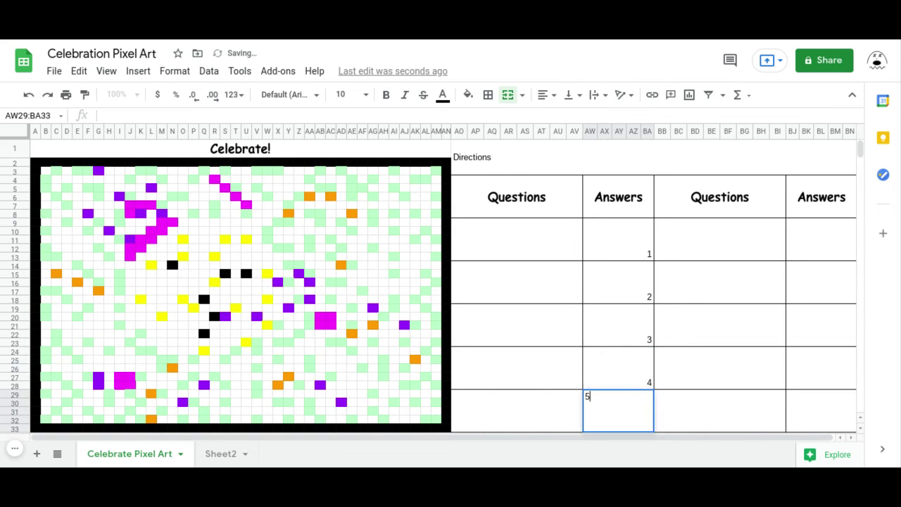
key(Tab)
key(Up)
key(Up)
key(Up)
key(Up)
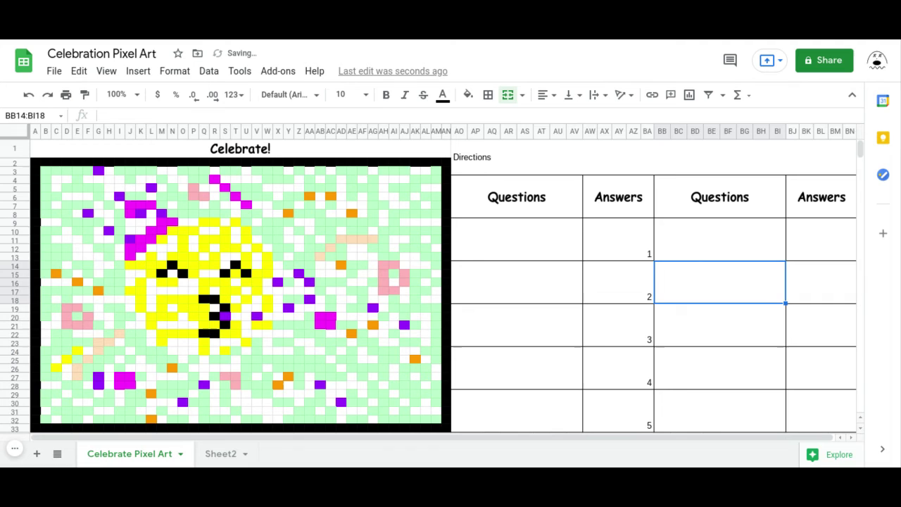
key(Right)
text(6)
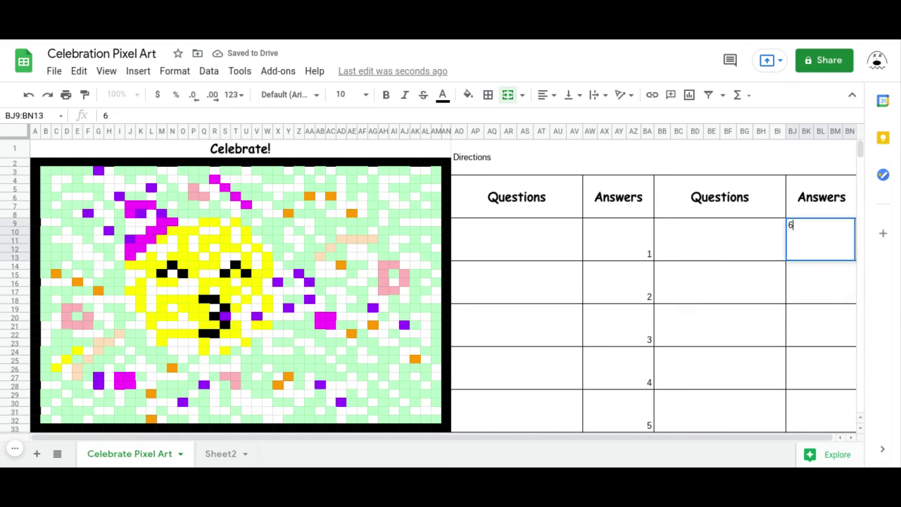
key(Return)
text(7)
key(Return)
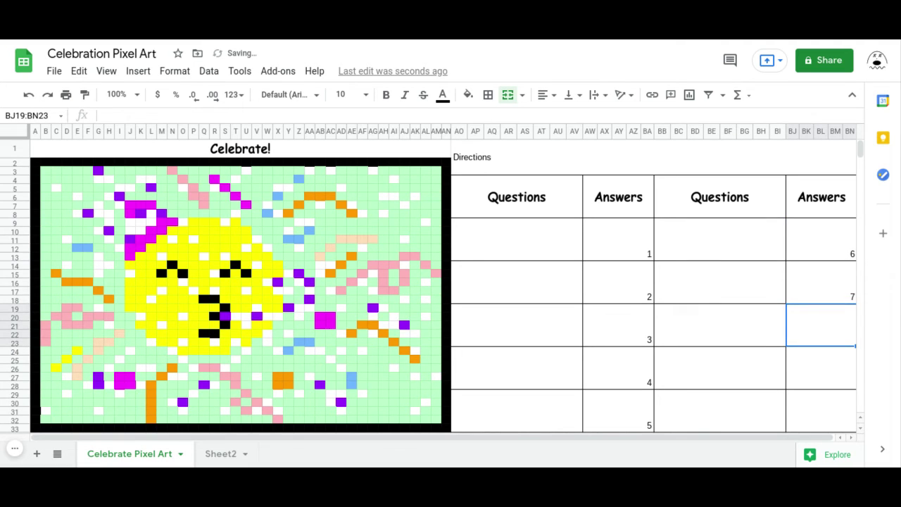
text(8)
key(Return)
text(9)
key(Return)
text(10)
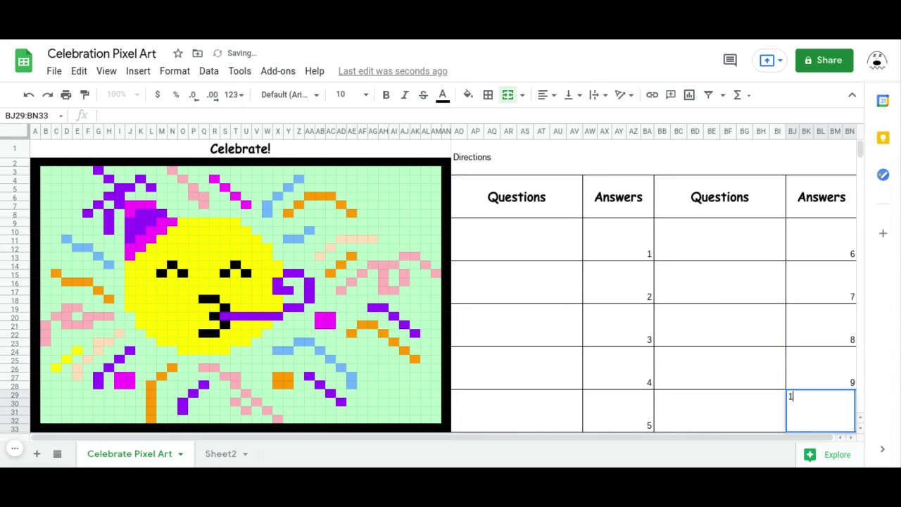
click(720, 411)
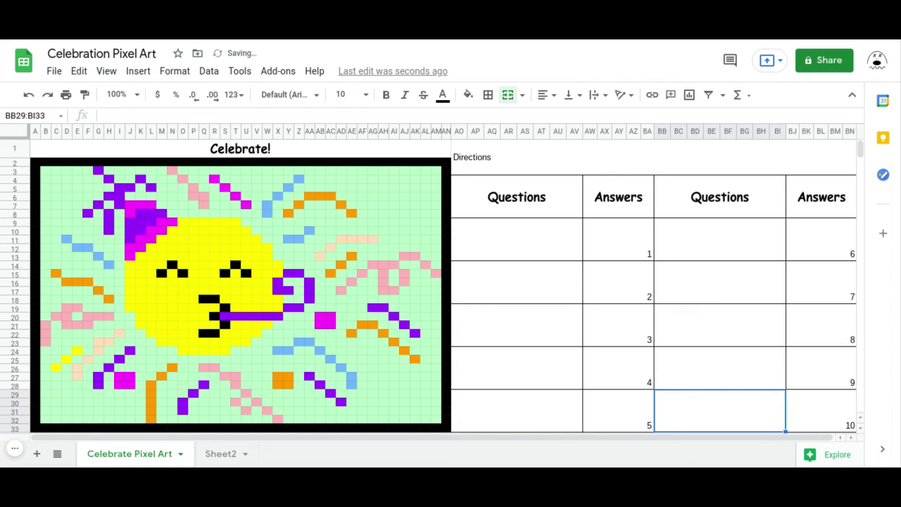
Step: On Sheet2, delete the cell references in C41:C45 and the helper values in H41:H45
click(221, 454)
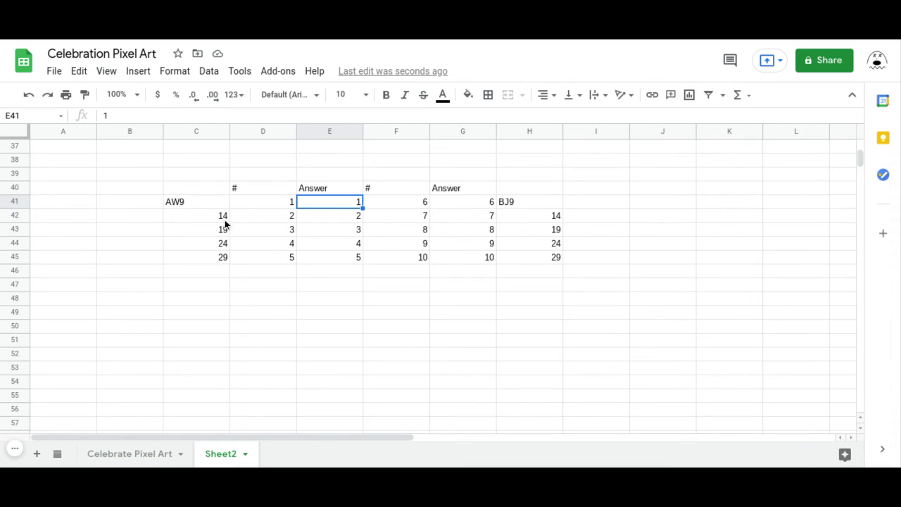
click(236, 193)
drag(214, 204, 224, 257)
key(Delete)
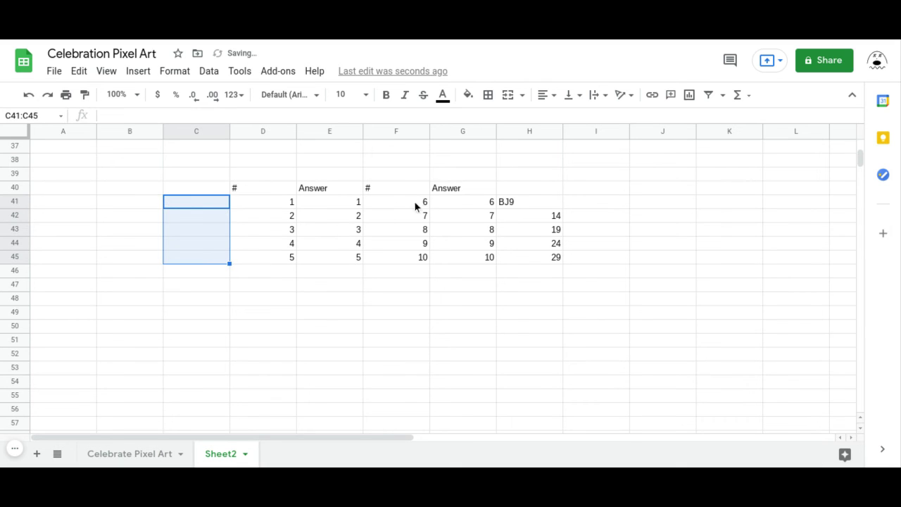
drag(533, 205, 550, 254)
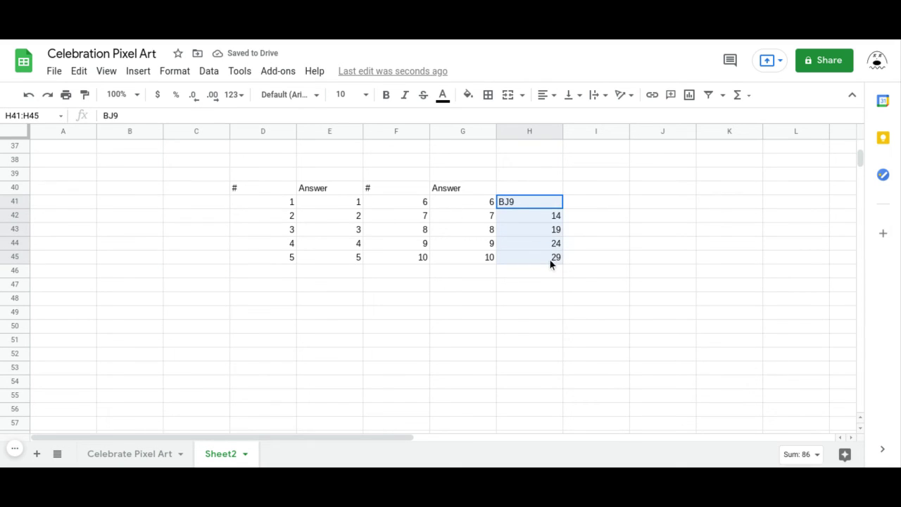
key(Delete)
Step: Delete the row-40 headers '#', 'Answer', '#', 'Answer' from D40:G40
click(289, 191)
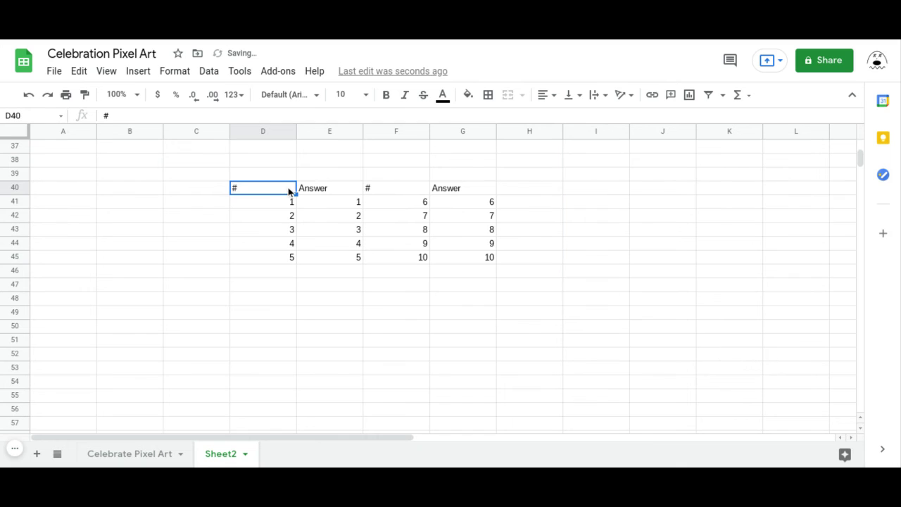
key(Delete)
click(339, 189)
key(Delete)
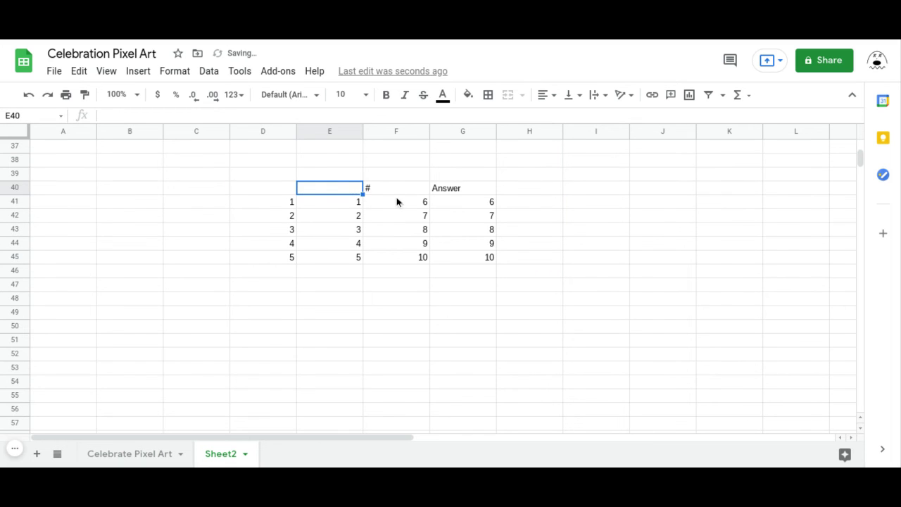
click(398, 193)
key(Delete)
click(441, 191)
key(Delete)
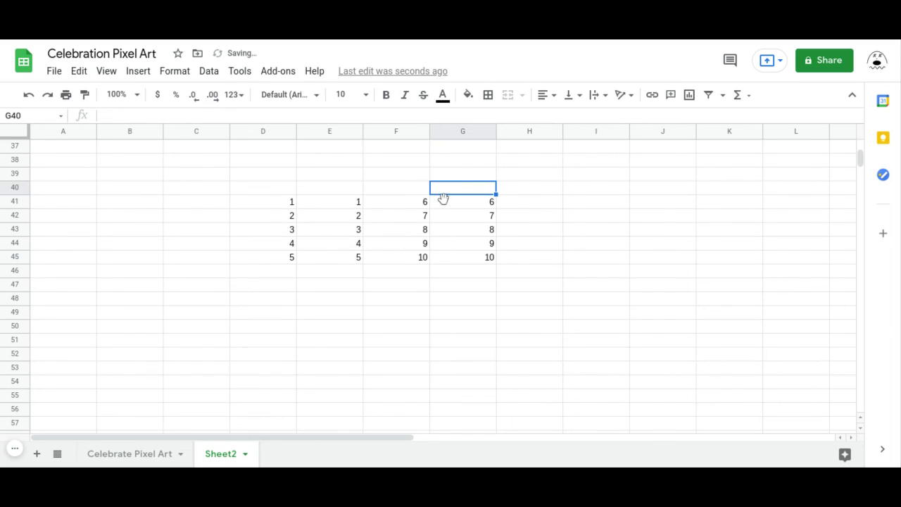
Step: Delete question numbers 6–10 in F41:F45 and 1–5 in D41:D45
drag(424, 205, 422, 255)
key(Delete)
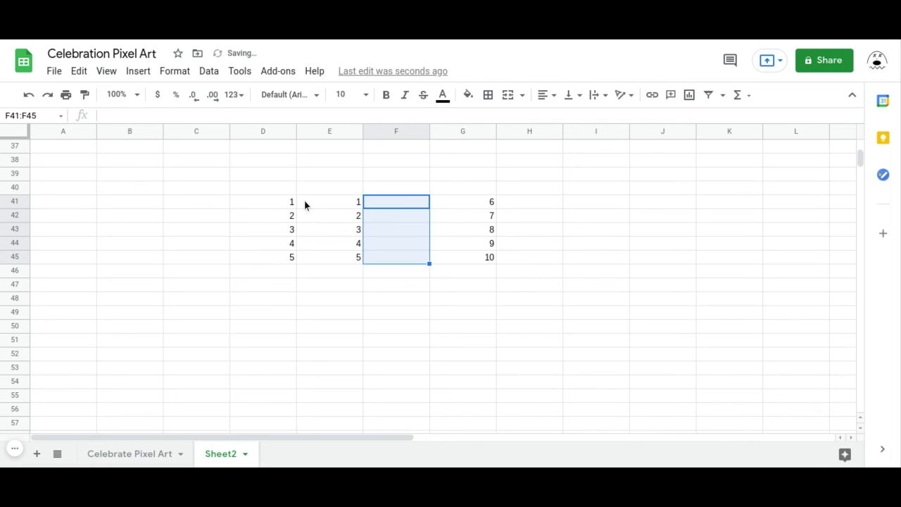
drag(295, 205, 290, 262)
key(Delete)
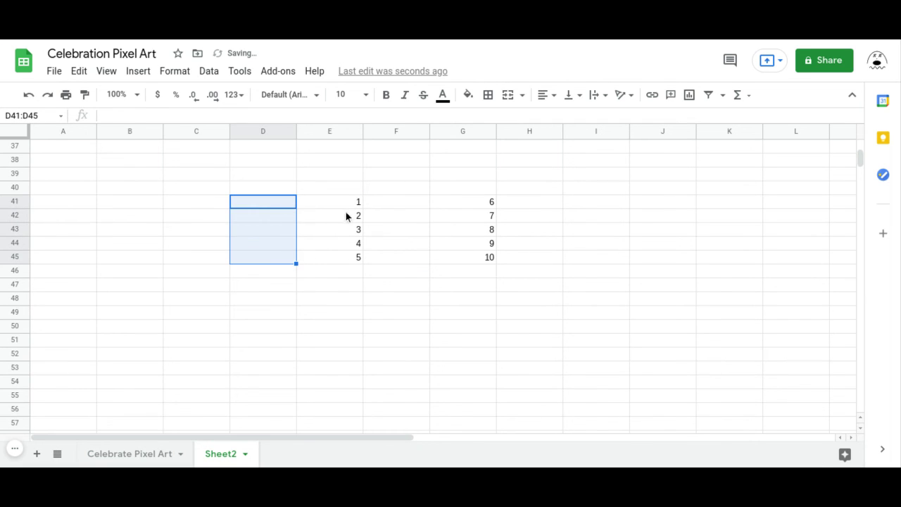
Step: Set the text colour of answers E41:E45 and G41:G45 to white
click(347, 204)
drag(367, 216, 362, 260)
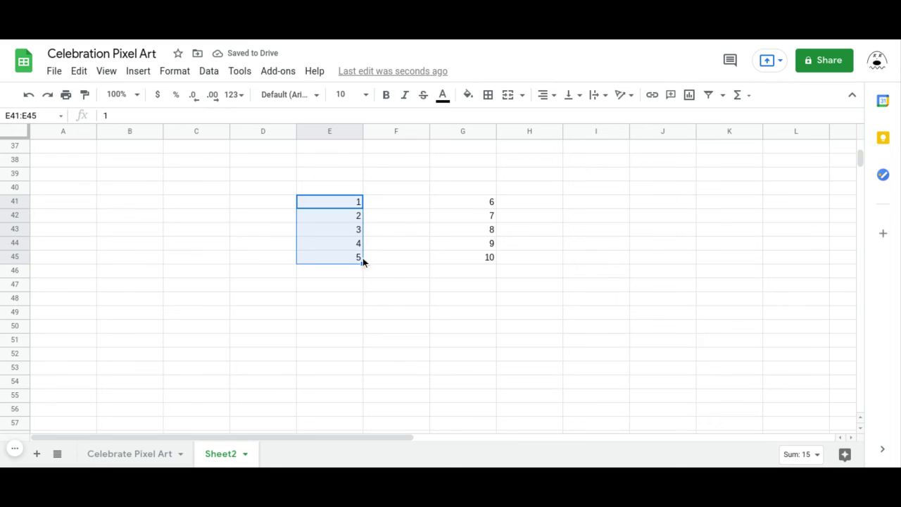
drag(477, 203, 477, 258)
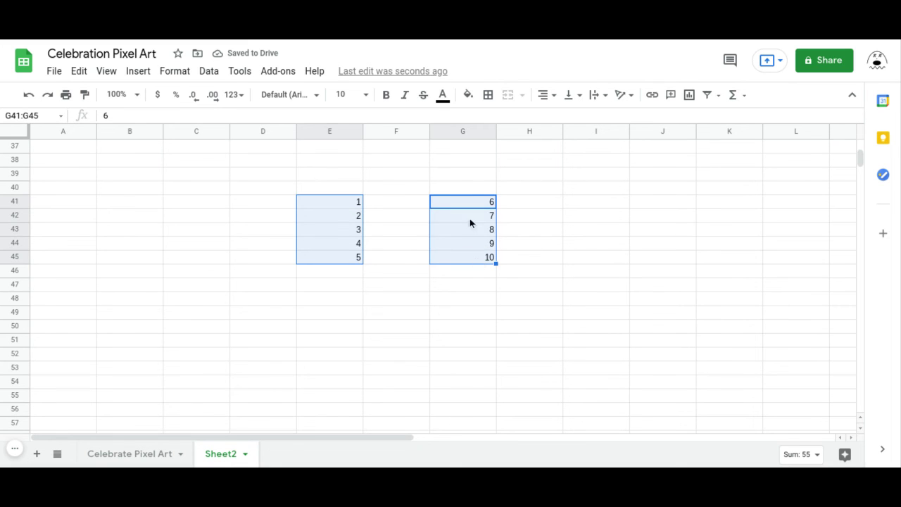
click(443, 95)
click(578, 140)
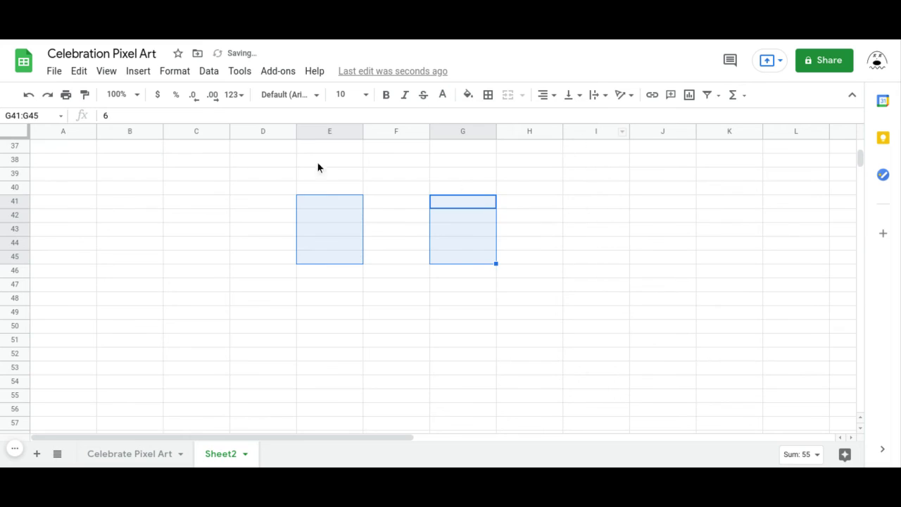
click(107, 176)
Step: Return the active cell to A1 and hide Sheet2 from its tab menu
scroll(100, 188, up, 12)
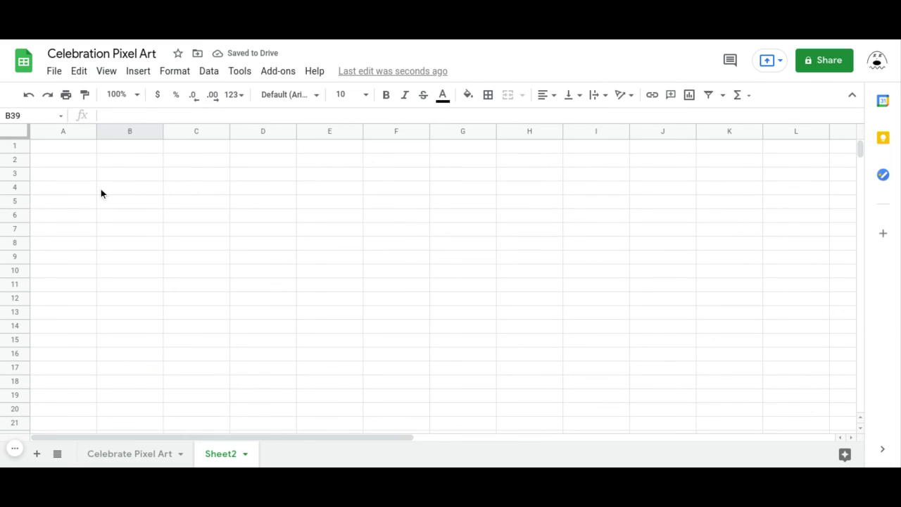
click(69, 148)
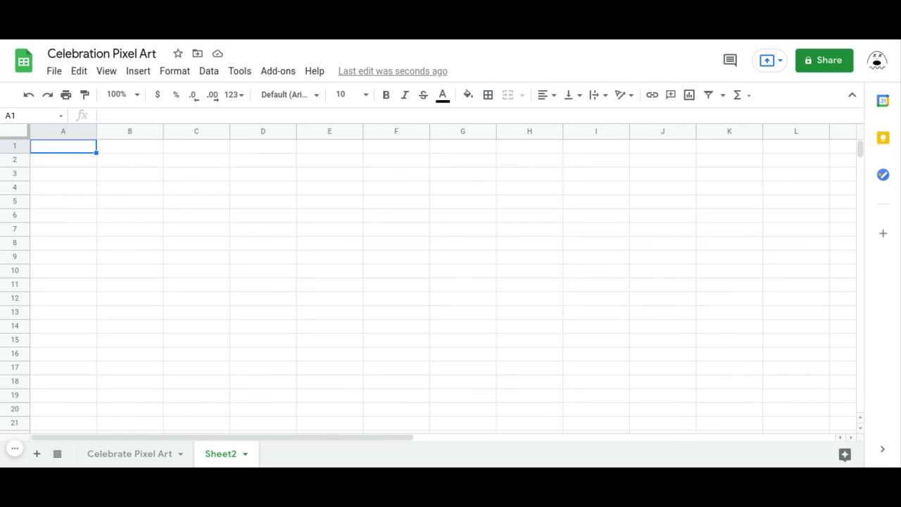
click(245, 456)
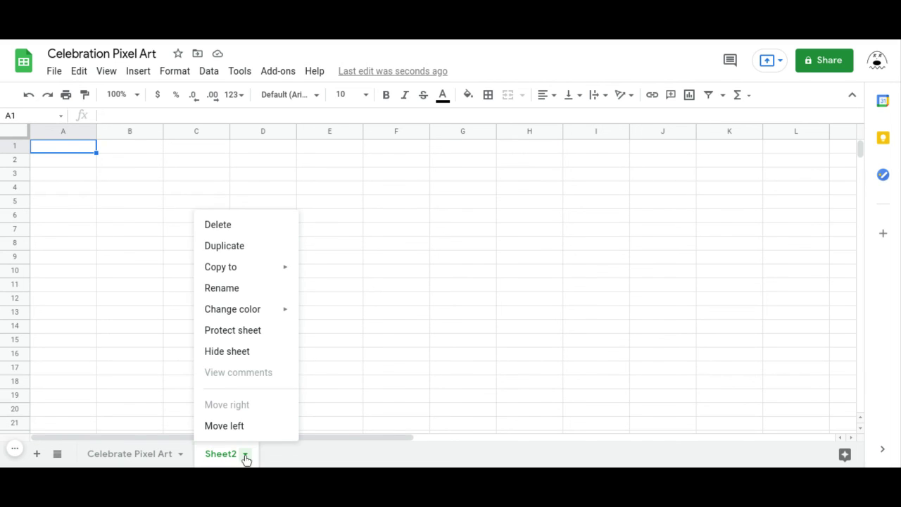
click(226, 352)
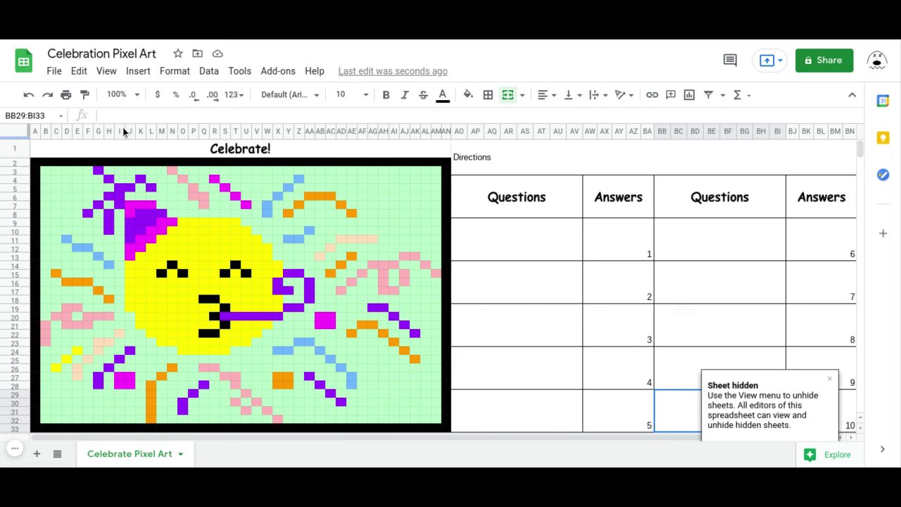
Step: Unhide Sheet2 through View > Hidden sheets
click(138, 71)
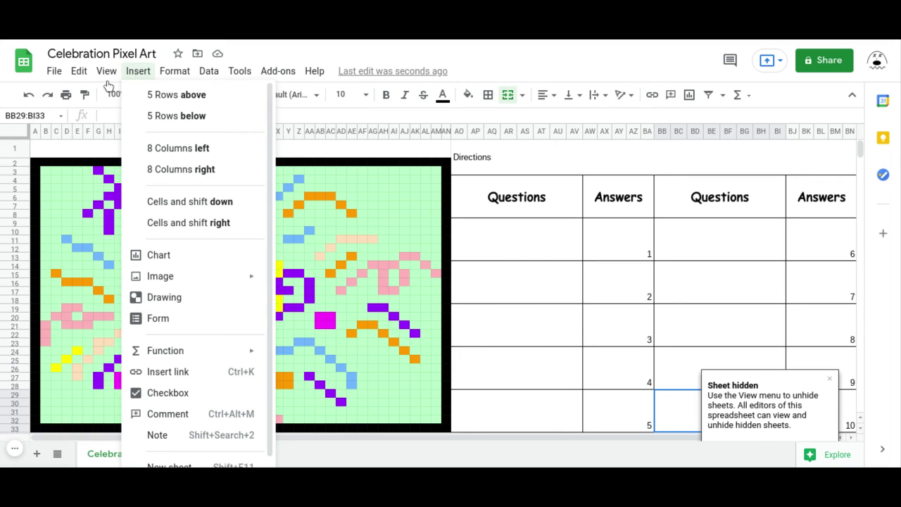
mouse_move(106, 74)
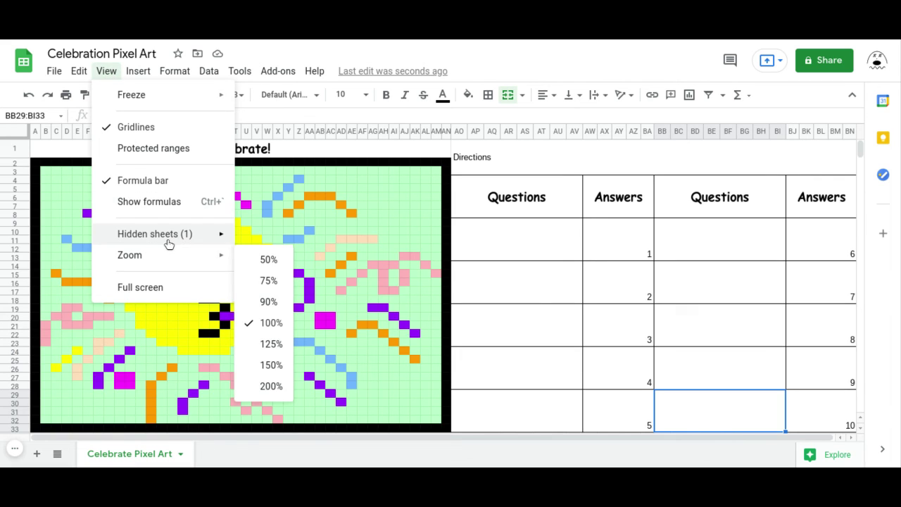
mouse_move(191, 241)
click(254, 238)
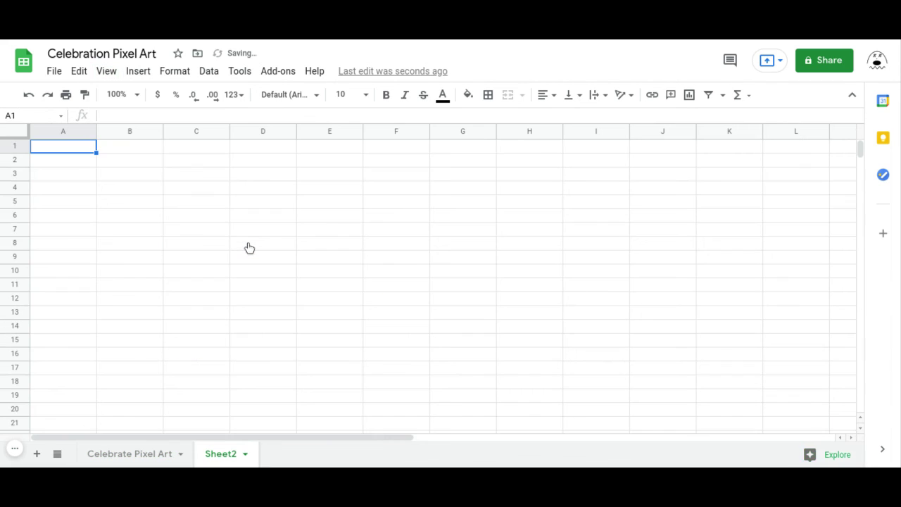
Step: Move around Sheet2's answer area to confirm the white answers look blank
click(357, 259)
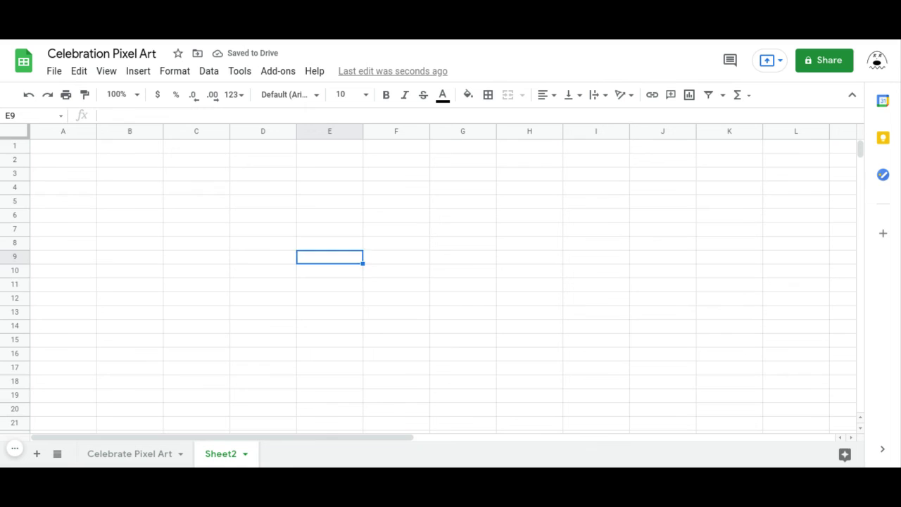
key(Down)
key(Down)
key(Down)
key(Down)
key(Down)
key(Down)
key(Down)
key(Down)
key(Down)
key(Down)
key(Down)
key(Down)
key(Down)
key(Down)
key(Down)
key(Down)
key(Down)
key(Down)
key(Down)
key(Down)
key(Down)
key(Down)
key(Down)
key(Down)
key(Down)
key(Down)
key(Down)
key(Down)
key(Down)
key(Down)
key(Down)
key(Down)
key(Down)
key(Down)
key(Down)
key(Down)
key(Down)
key(Down)
key(Down)
key(Down)
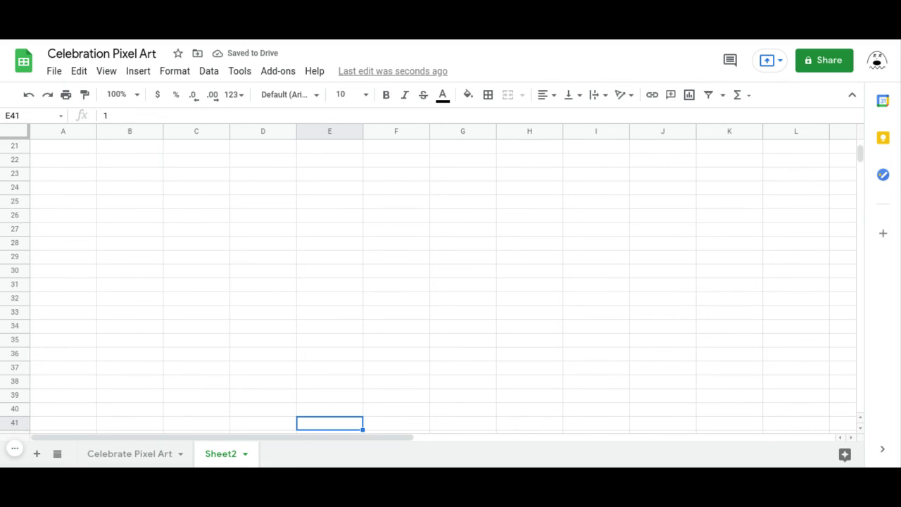
key(Down)
key(Down)
key(Down)
key(Down)
key(Down)
key(Down)
key(Down)
key(Down)
key(Down)
key(Down)
key(Down)
key(Down)
key(Down)
key(Down)
key(Down)
key(Down)
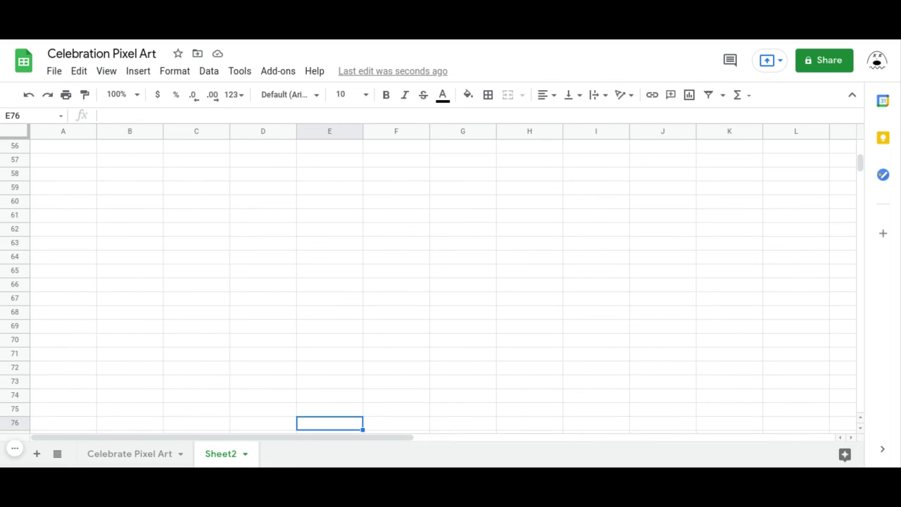
key(Down)
key(Down)
key(Down)
key(Down)
key(Down)
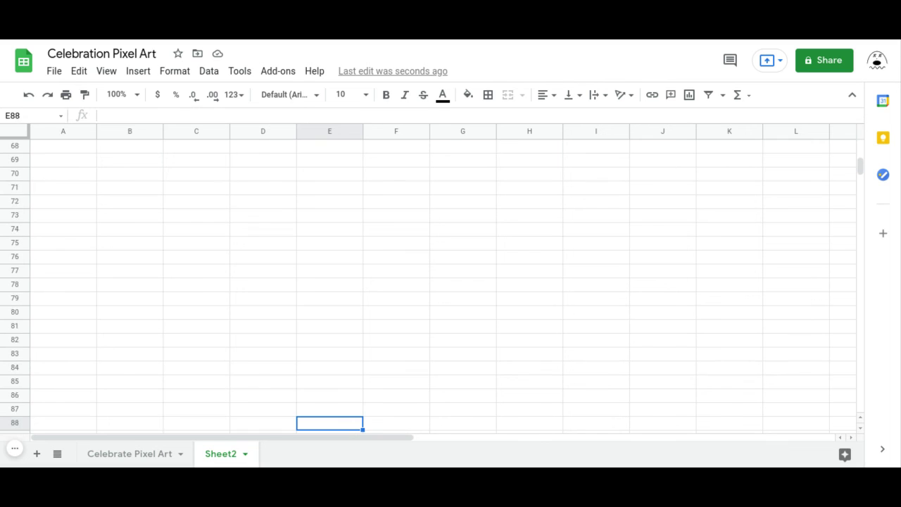
key(Right)
key(Right)
key(Right)
key(Right)
key(Up)
key(Up)
key(Up)
key(Up)
key(Up)
key(Up)
key(Up)
key(Up)
key(Up)
key(Up)
key(Up)
key(Up)
key(Up)
key(Up)
key(Up)
key(Up)
key(Up)
key(Up)
key(Up)
key(Up)
key(Up)
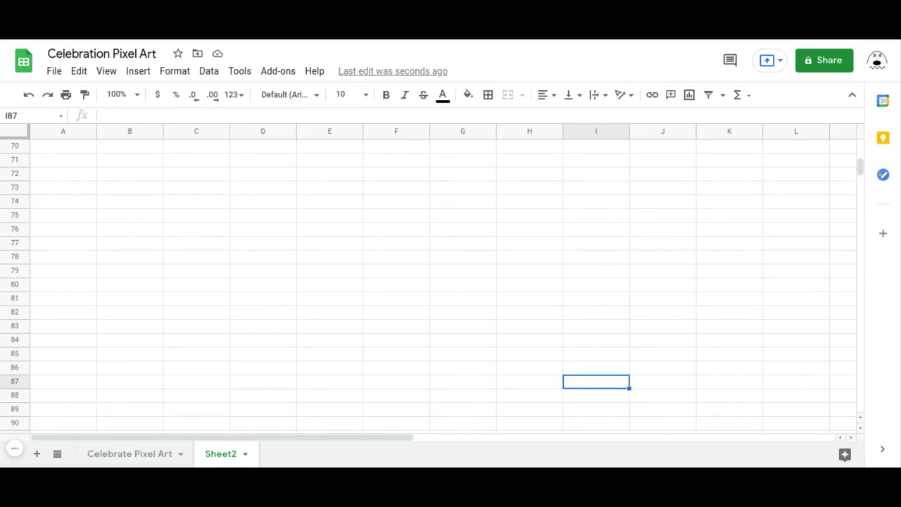
key(Up)
key(Up)
key(Up)
key(Up)
key(Up)
key(Up)
key(Up)
key(Up)
key(Up)
key(Up)
key(Up)
key(Up)
key(Up)
key(Up)
key(Up)
key(Up)
key(Up)
key(Up)
key(Up)
key(Up)
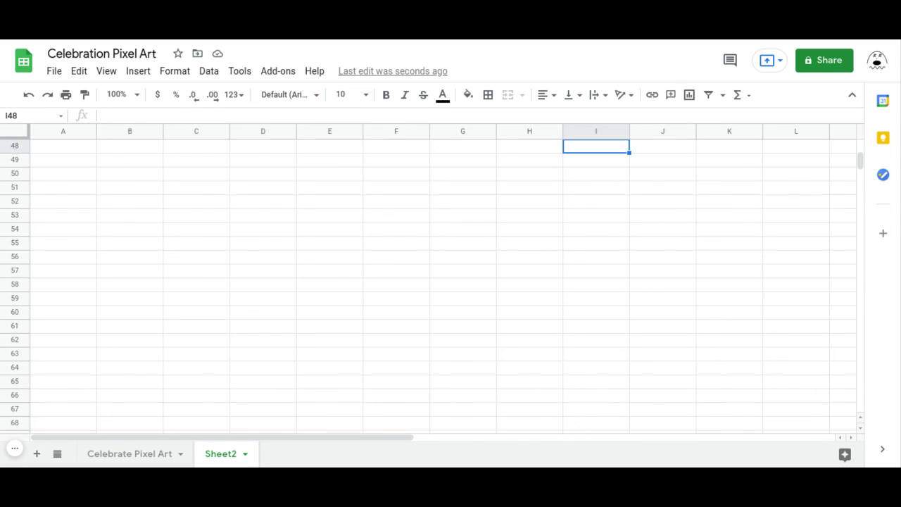
key(Up)
key(Up)
key(Up)
key(Up)
key(Up)
key(Up)
key(Up)
key(Up)
key(Up)
key(Up)
key(Up)
key(Up)
key(Up)
key(Up)
key(Up)
key(Up)
key(Up)
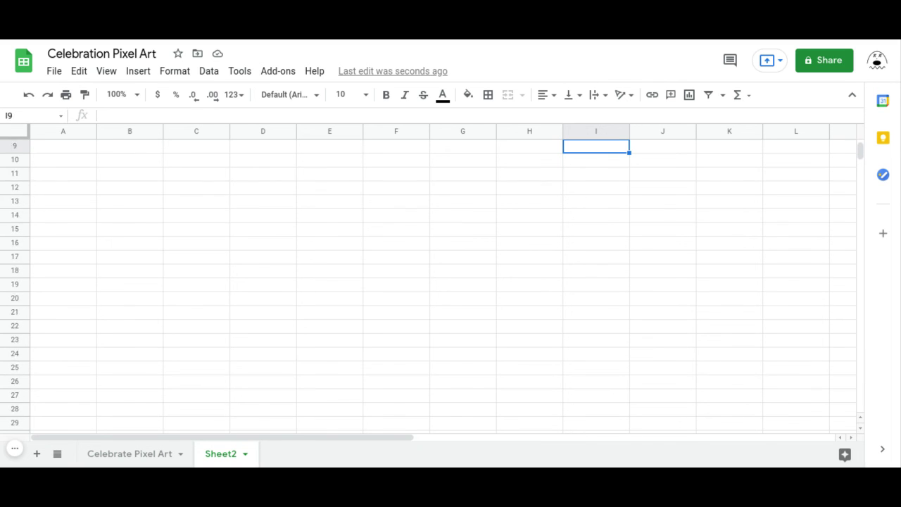
key(Left)
key(Left)
key(Left)
key(Left)
key(Left)
key(Left)
key(Left)
key(Left)
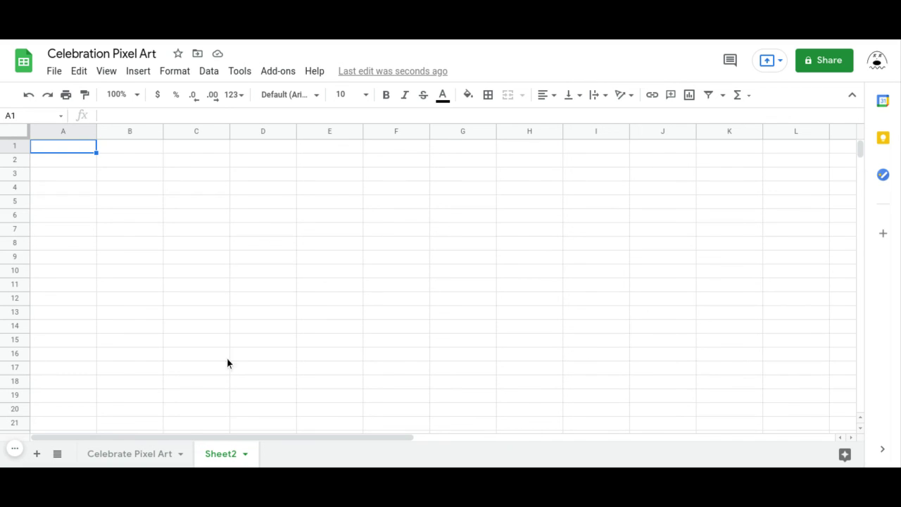
Step: Hide Sheet2 again so only Celebrate Pixel Art shows
click(245, 454)
click(216, 353)
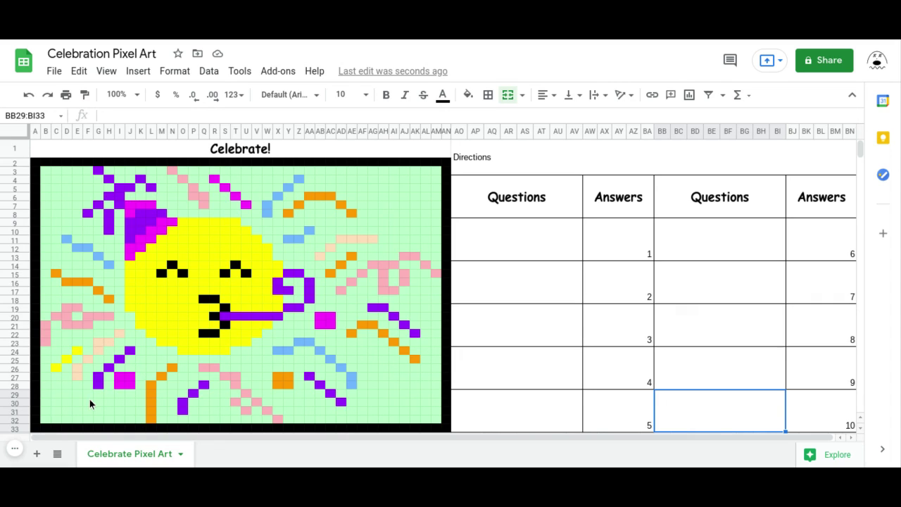
click(17, 449)
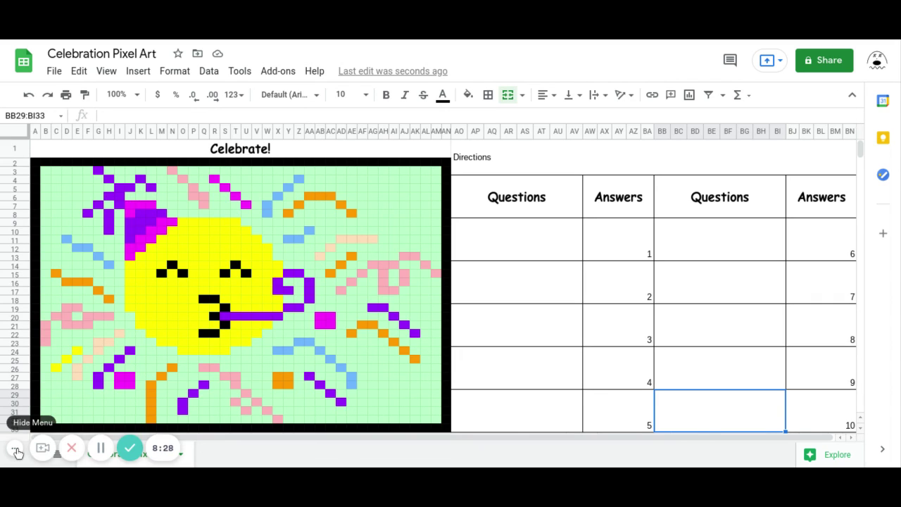